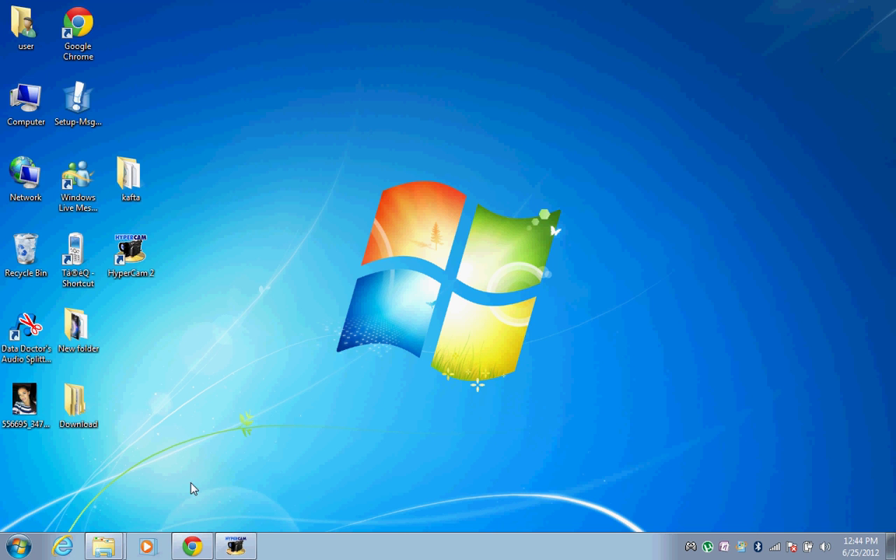
Step: Bring Chrome back up and open a blank new tab beside the YouTube upload page
{"action": "left_click", "coordinate": [192, 545]}
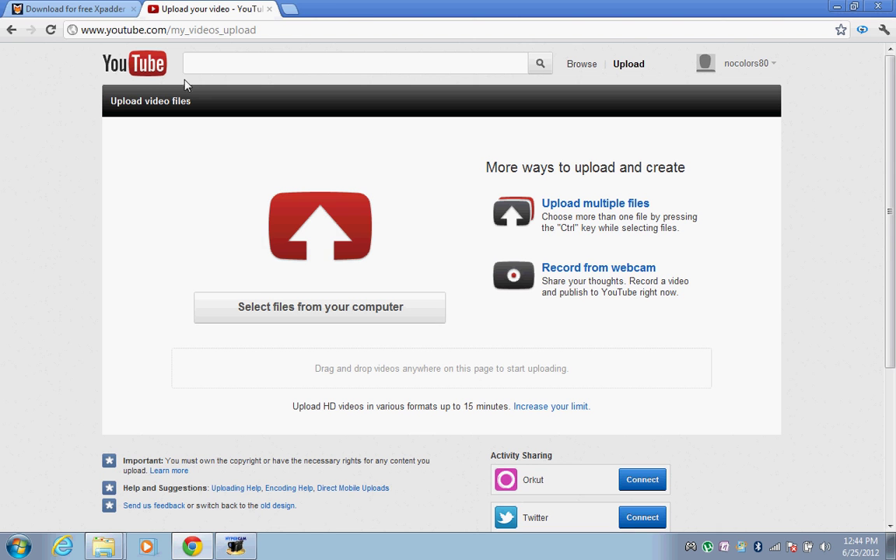
{"action": "left_click", "coordinate": [93, 7]}
{"action": "left_click", "coordinate": [194, 8]}
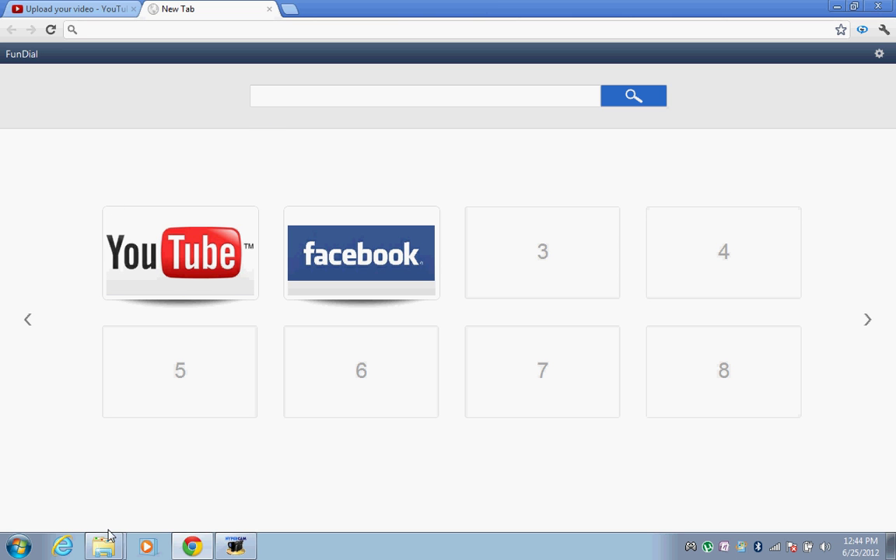
{"action": "mouse_move", "coordinate": [103, 545]}
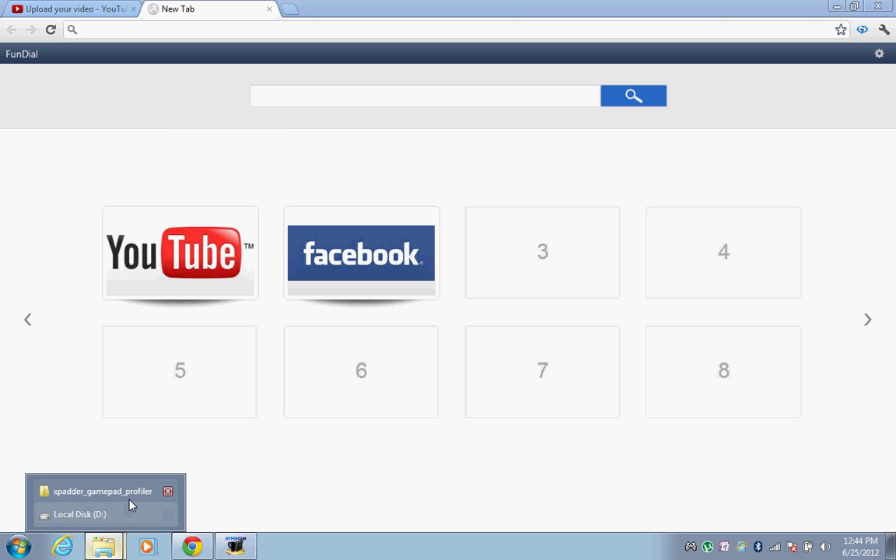
Step: Open the Local Disk (D:) file window and look through the Desktop's contents
{"action": "left_click", "coordinate": [131, 514]}
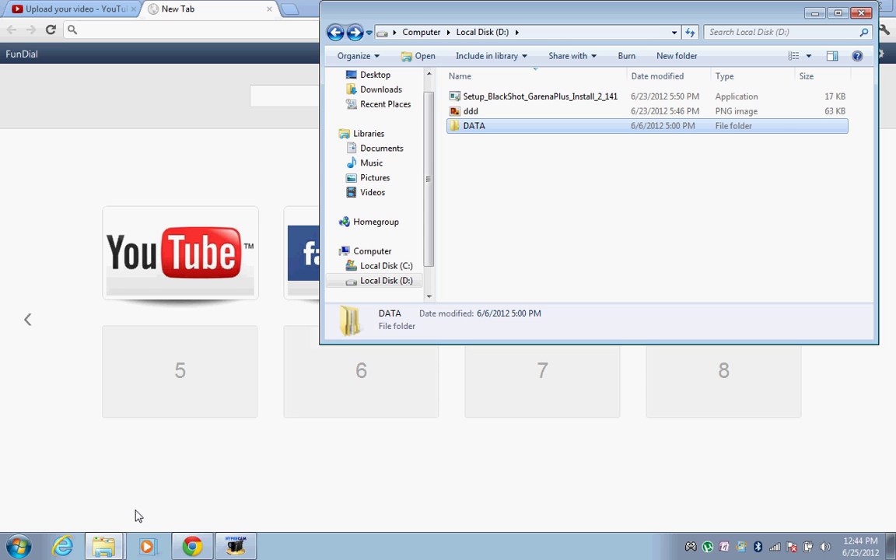
{"action": "left_click_drag", "start_coordinate": [427, 120], "coordinate": [426, 96]}
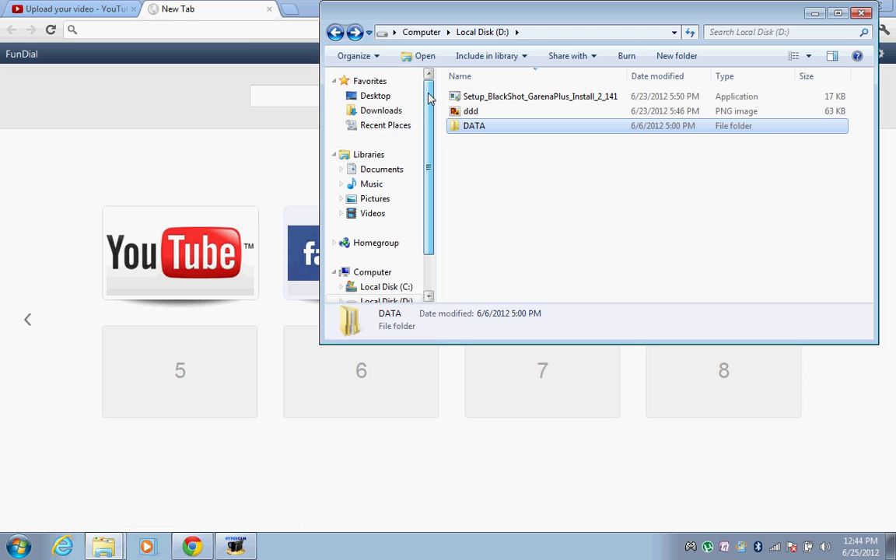
{"action": "left_click", "coordinate": [355, 98]}
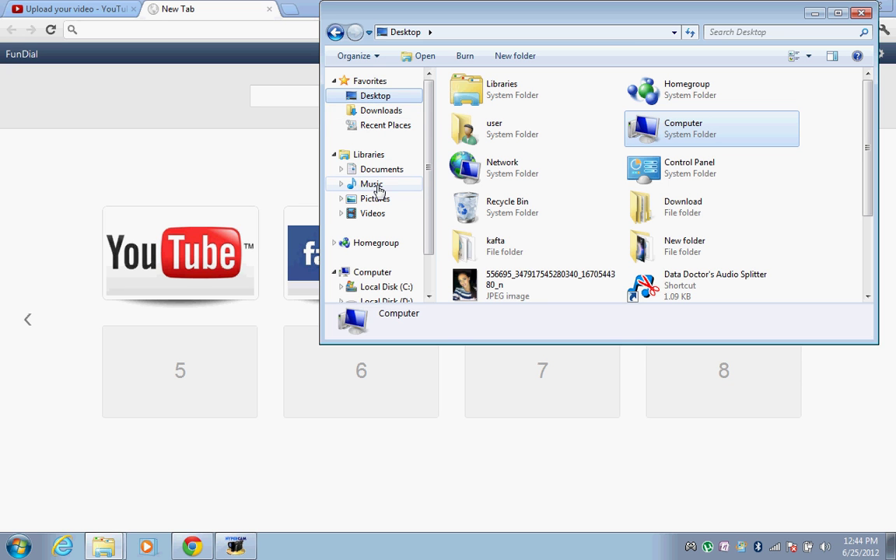
{"action": "scroll", "coordinate": [383, 154], "scroll_direction": "down", "scroll_amount": 2}
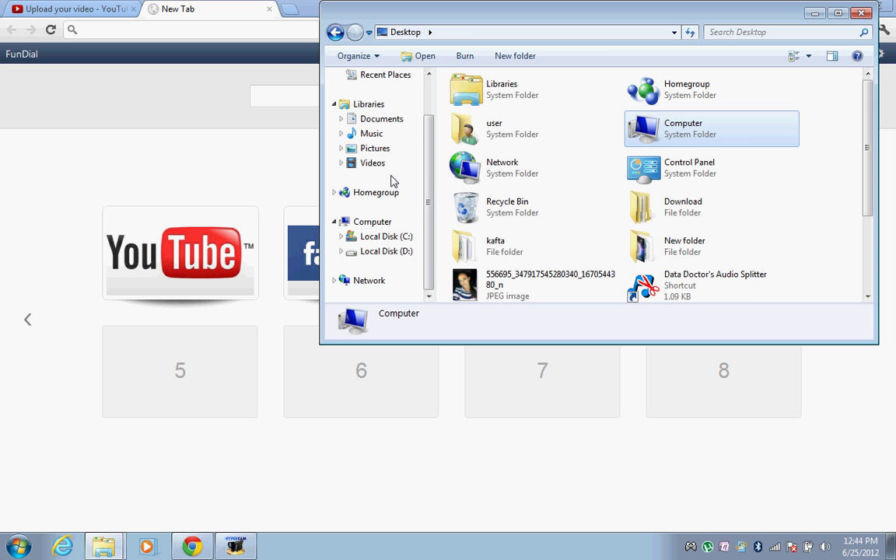
{"action": "scroll", "coordinate": [426, 154], "scroll_direction": "up", "scroll_amount": 2}
Step: Go to Downloads > XPADDER_CONTROL_MANAGER > xpadder_gamepad_profiler and launch Xpadder.exe
{"action": "left_click", "coordinate": [381, 110]}
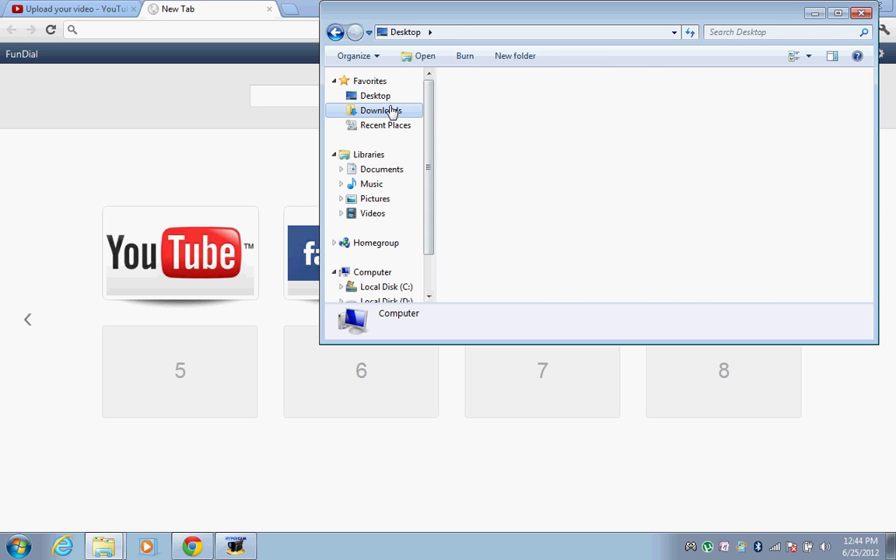
{"action": "double_click", "coordinate": [476, 112]}
{"action": "double_click", "coordinate": [480, 99]}
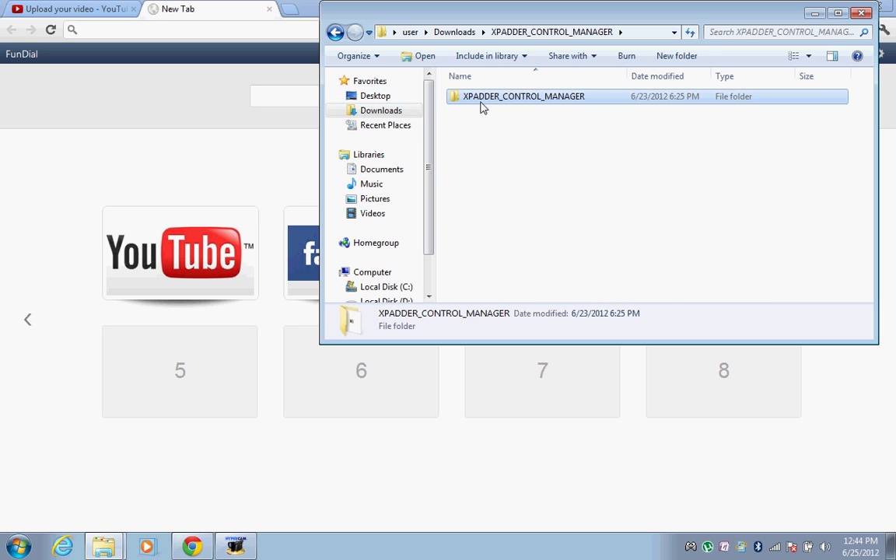
{"action": "double_click", "coordinate": [497, 101]}
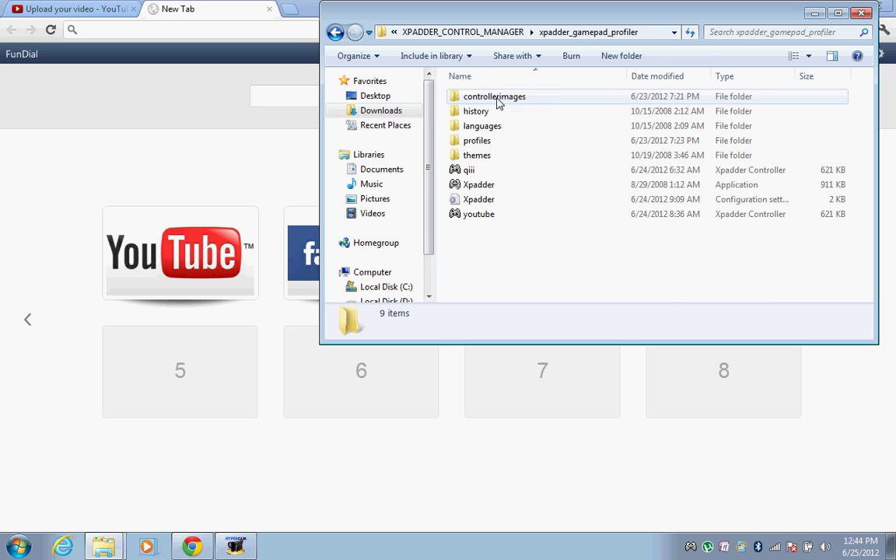
{"action": "double_click", "coordinate": [488, 186]}
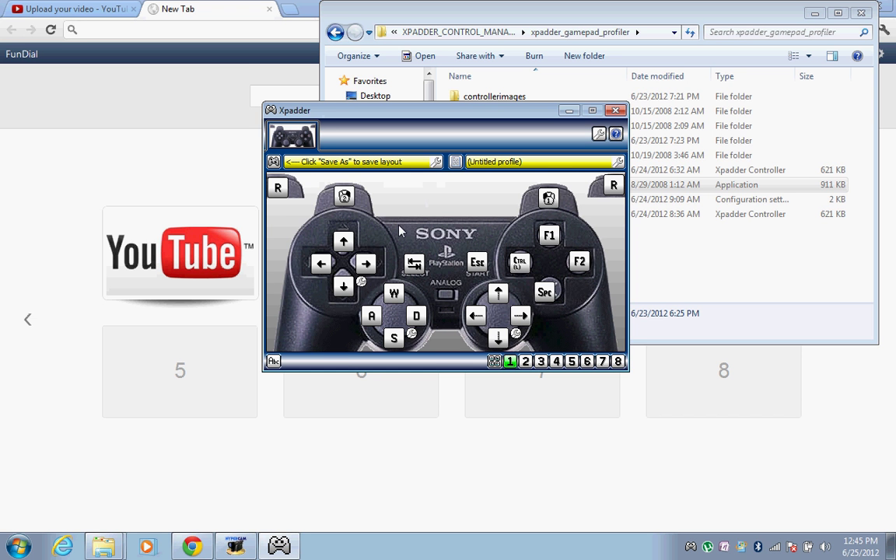
Step: Start a new controller setup for the Generic USB Joystick, discarding the old layout
{"action": "left_click", "coordinate": [273, 161]}
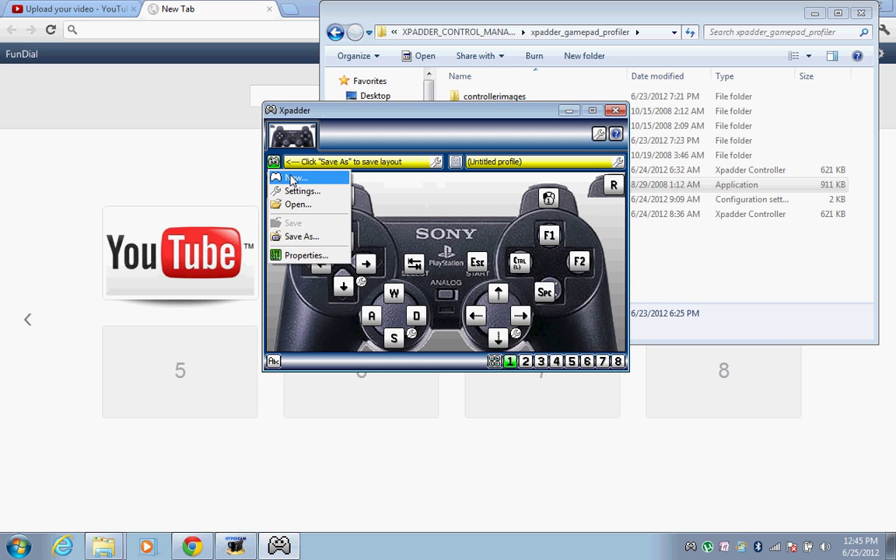
{"action": "left_click", "coordinate": [456, 226]}
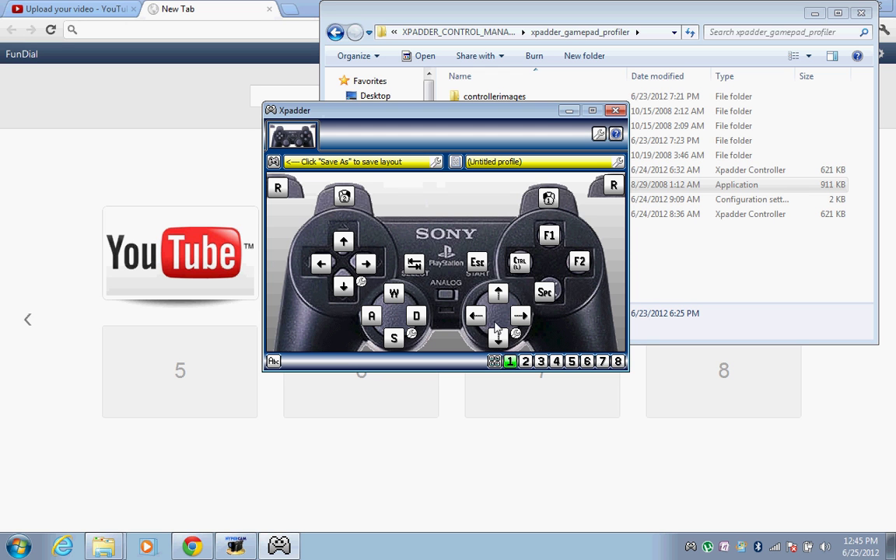
{"action": "left_click", "coordinate": [273, 163]}
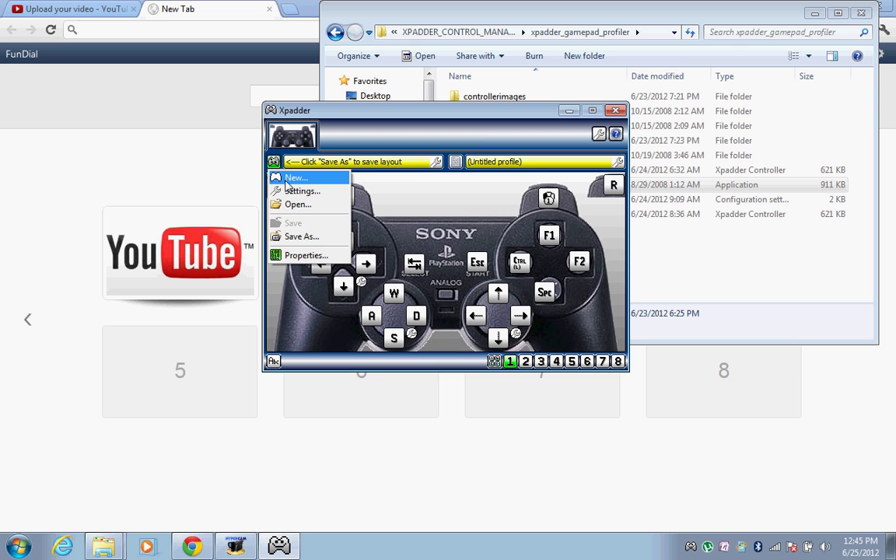
{"action": "left_click", "coordinate": [292, 179]}
{"action": "left_click", "coordinate": [470, 339]}
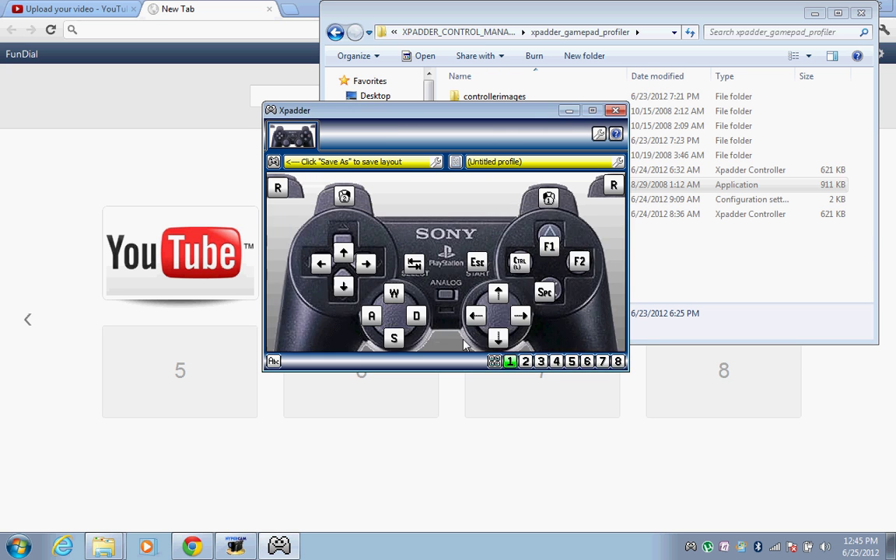
Step: Browse the bundled controller images on the Image tab and close without choosing one
{"action": "left_click", "coordinate": [342, 336]}
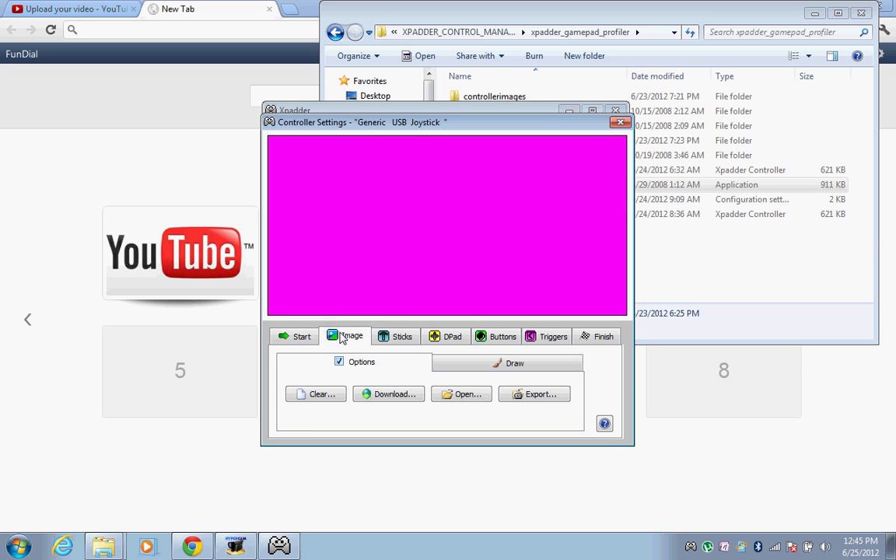
{"action": "left_click", "coordinate": [465, 394]}
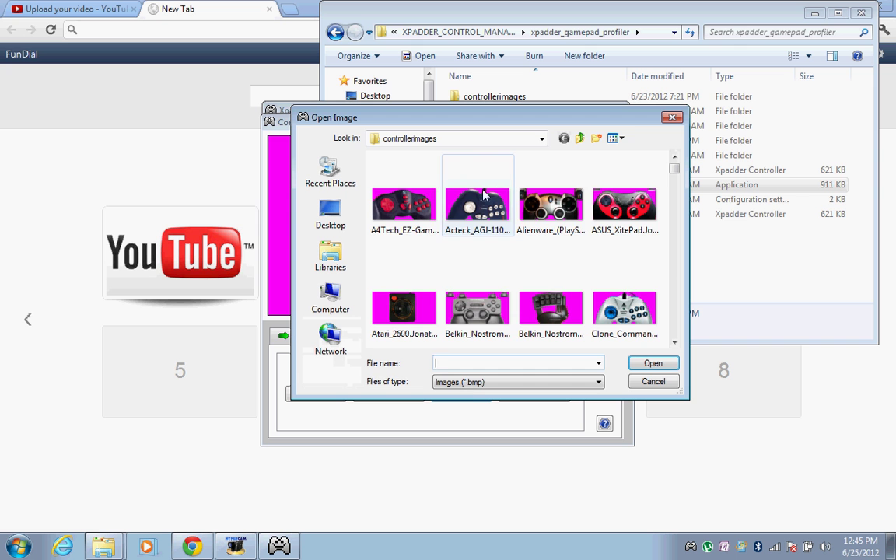
{"action": "mouse_move", "coordinate": [671, 169]}
{"action": "left_mouse_down"}
{"action": "mouse_move", "coordinate": [673, 194]}
{"action": "mouse_move", "coordinate": [674, 157]}
{"action": "left_mouse_up"}
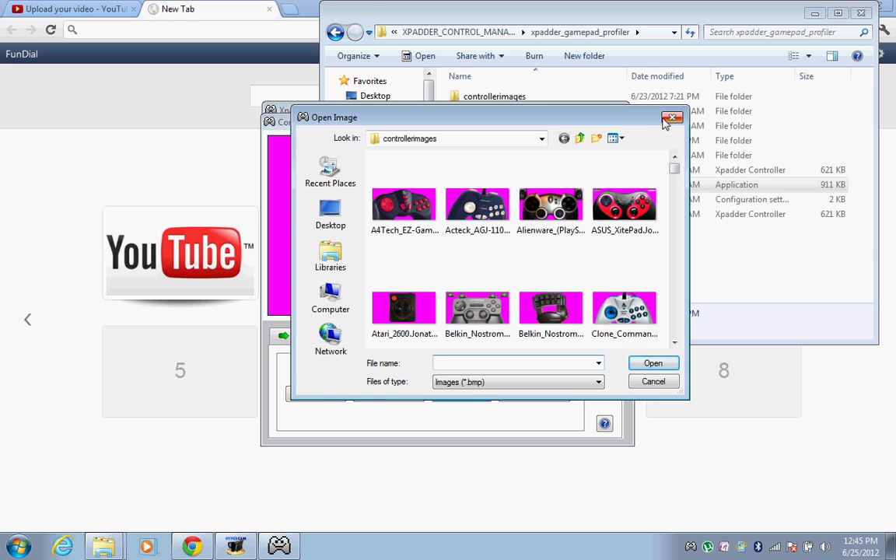
{"action": "left_click", "coordinate": [671, 118]}
Step: Load xpadder.com and follow the forum link to the Game Controller DataBase
{"action": "left_click", "coordinate": [202, 31]}
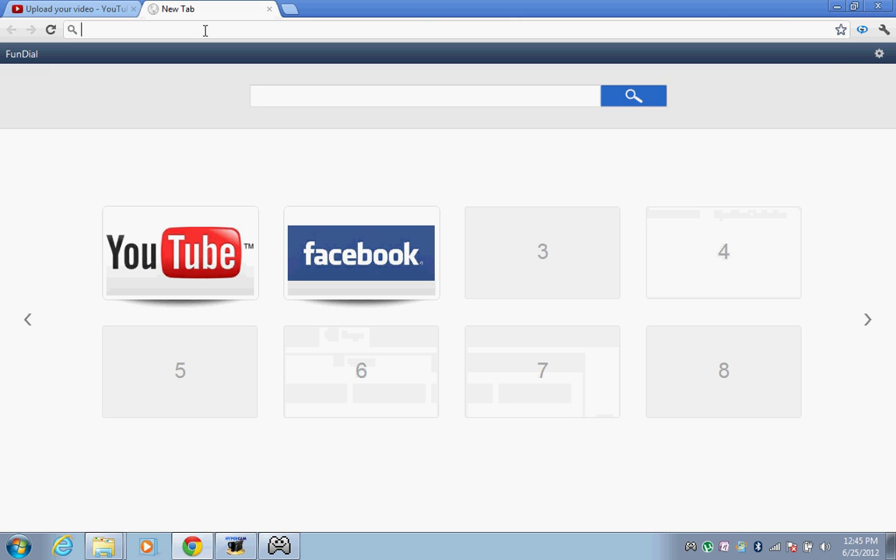
{"action": "type", "text": "xpadder.com"}
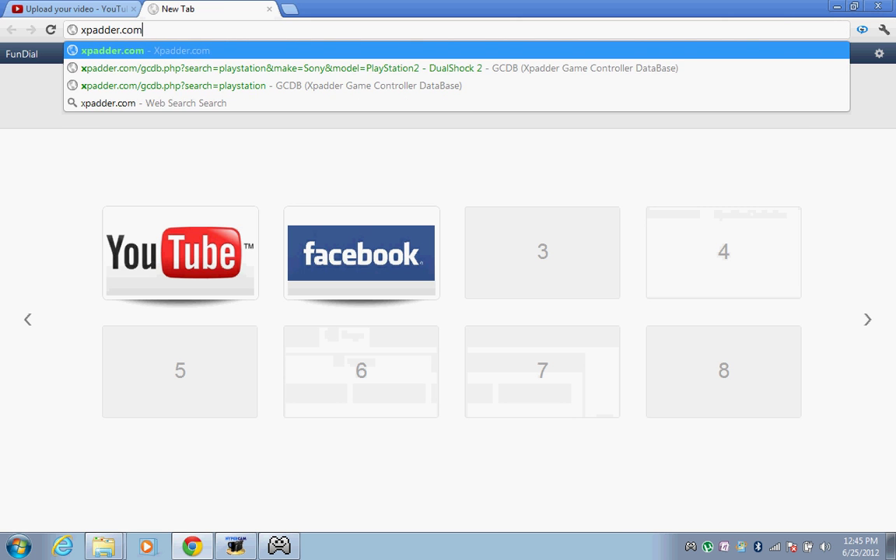
{"action": "key", "text": "Return"}
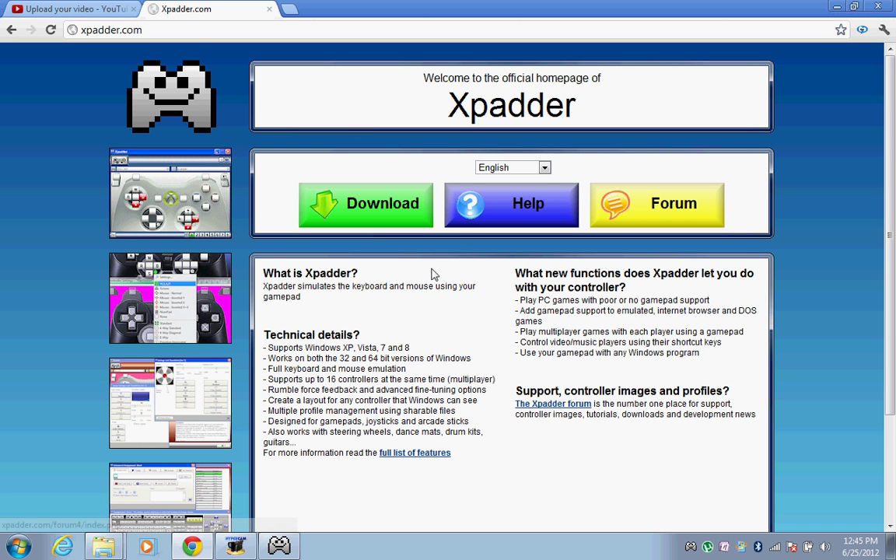
{"action": "left_click", "coordinate": [555, 406]}
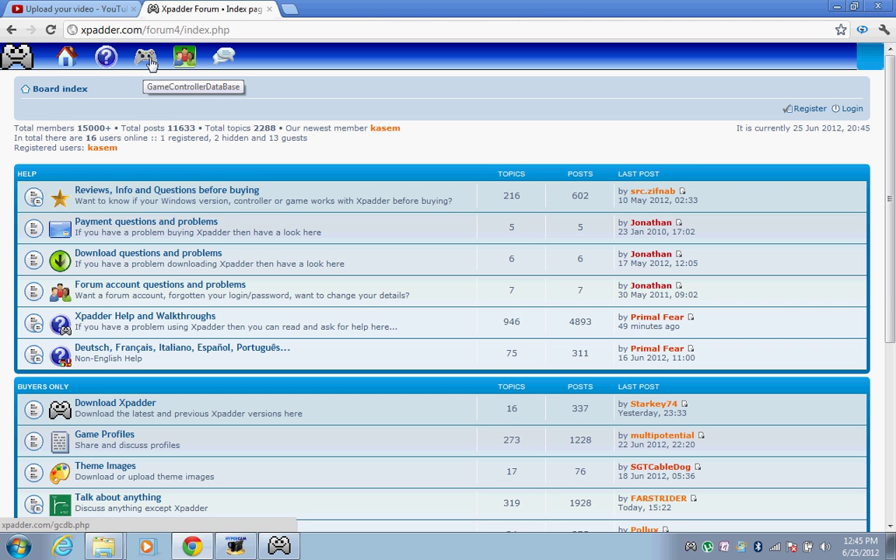
{"action": "left_click", "coordinate": [150, 61]}
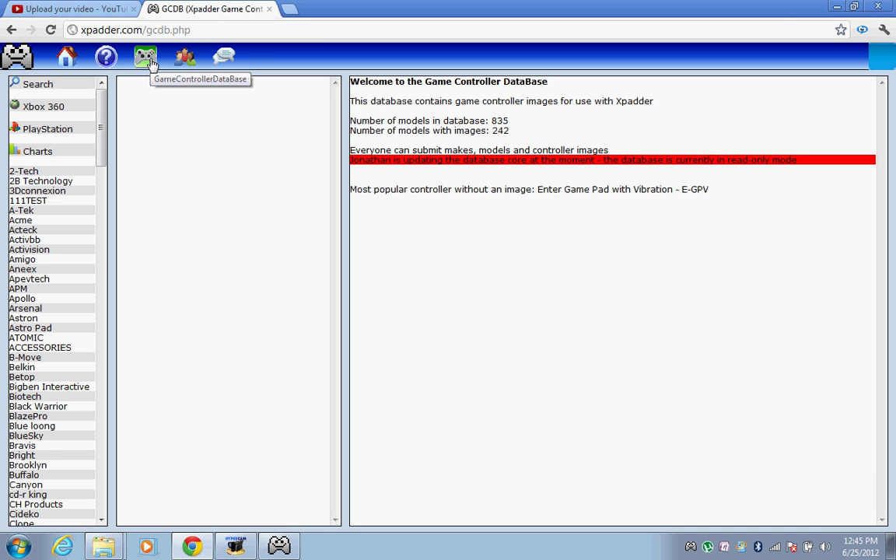
Step: Browse Xbox 360 entries: Microsoft Official, Xbox 360 S and Logitech DriveFX Racing Wheel
{"action": "left_click", "coordinate": [46, 109]}
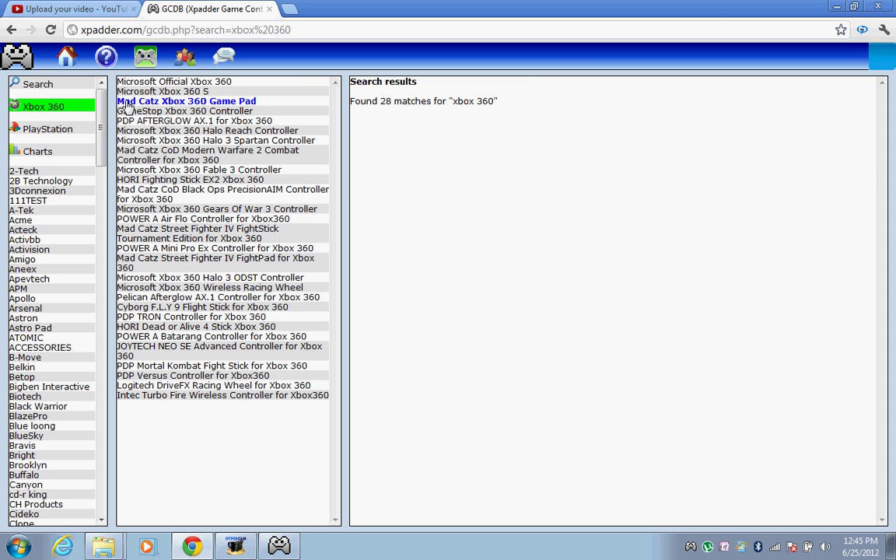
{"action": "left_click", "coordinate": [193, 87]}
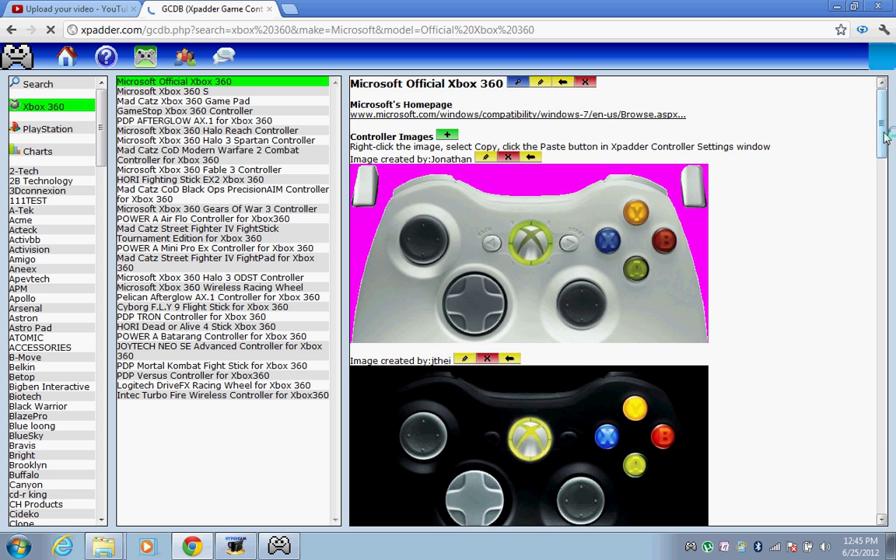
{"action": "left_click_drag", "start_coordinate": [894, 143], "coordinate": [872, 151]}
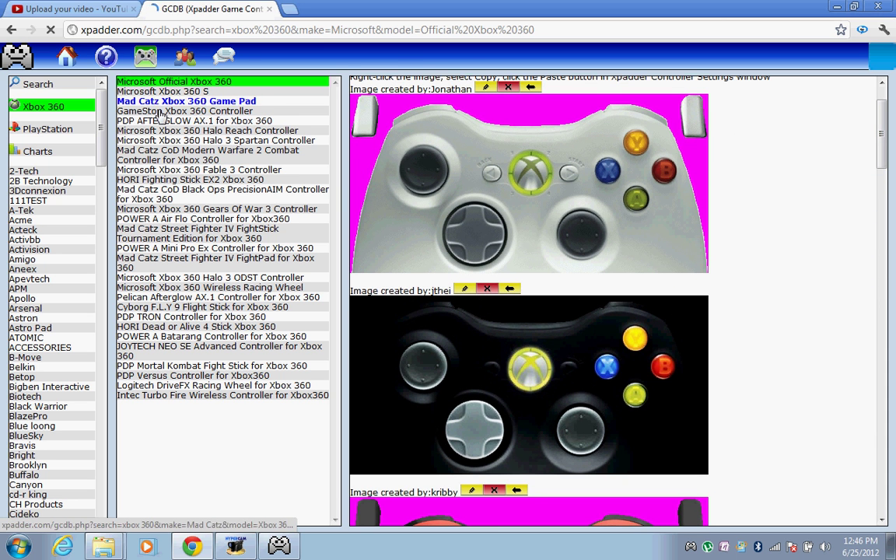
{"action": "left_click", "coordinate": [145, 91]}
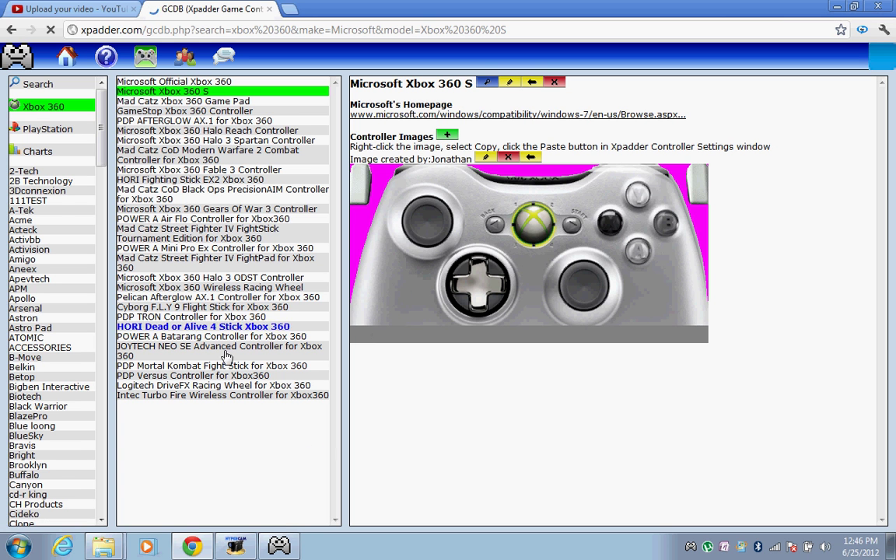
{"action": "left_click", "coordinate": [166, 387]}
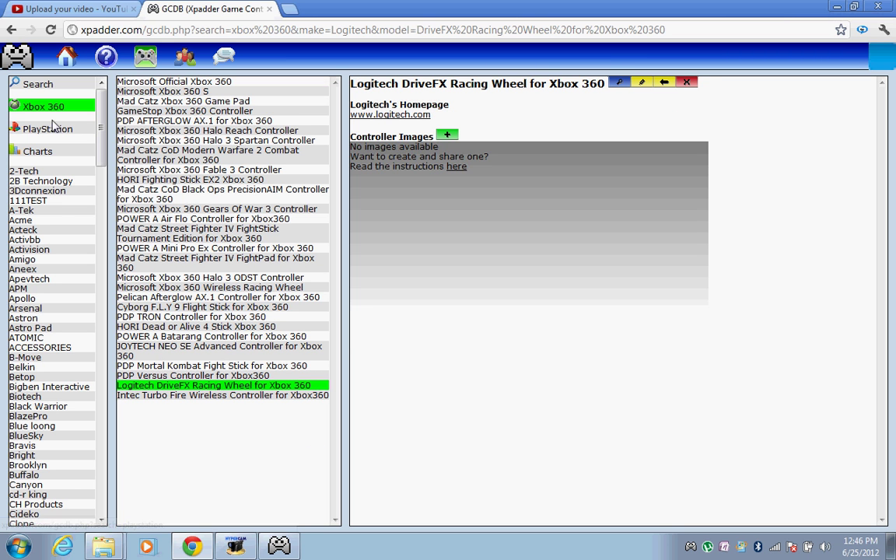
Step: Open the Sony PlayStation2 - DualShock 2 image page, then return to Xpadder's controller settings
{"action": "left_click", "coordinate": [51, 130]}
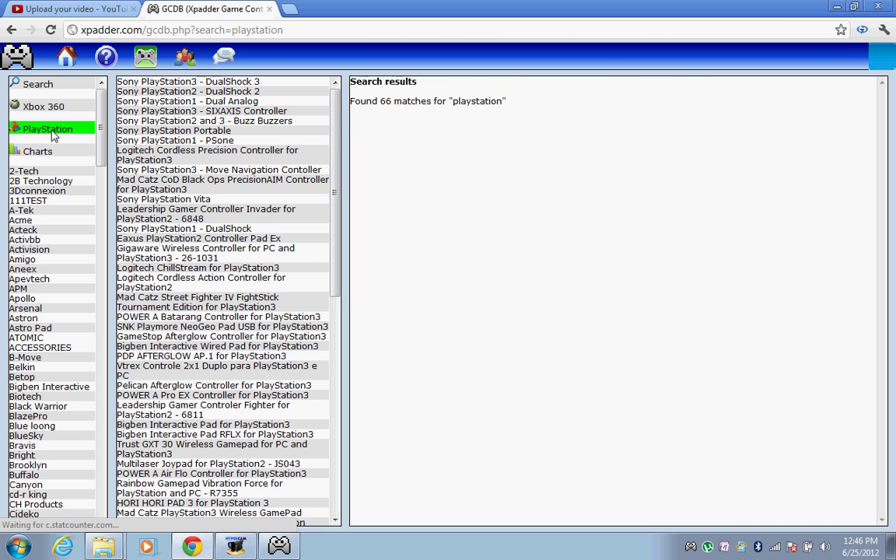
{"action": "left_click", "coordinate": [193, 90]}
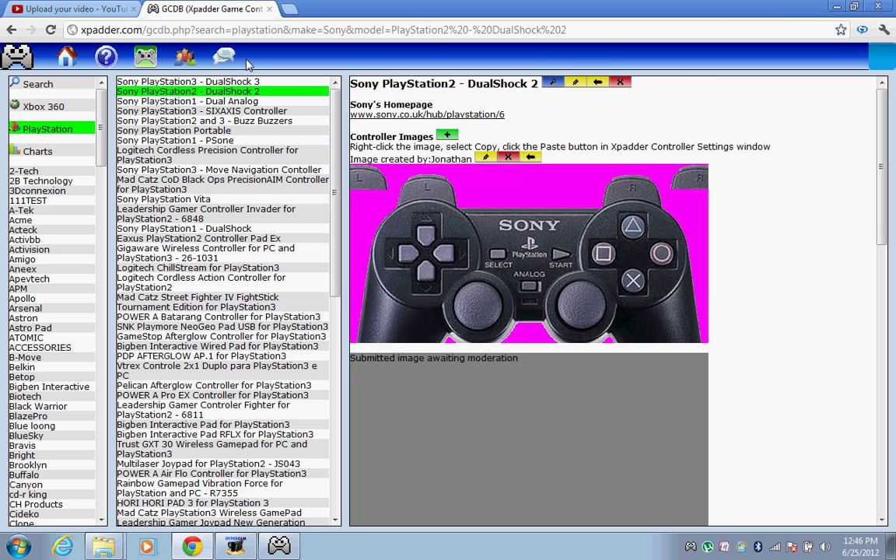
{"action": "right_click", "coordinate": [488, 243]}
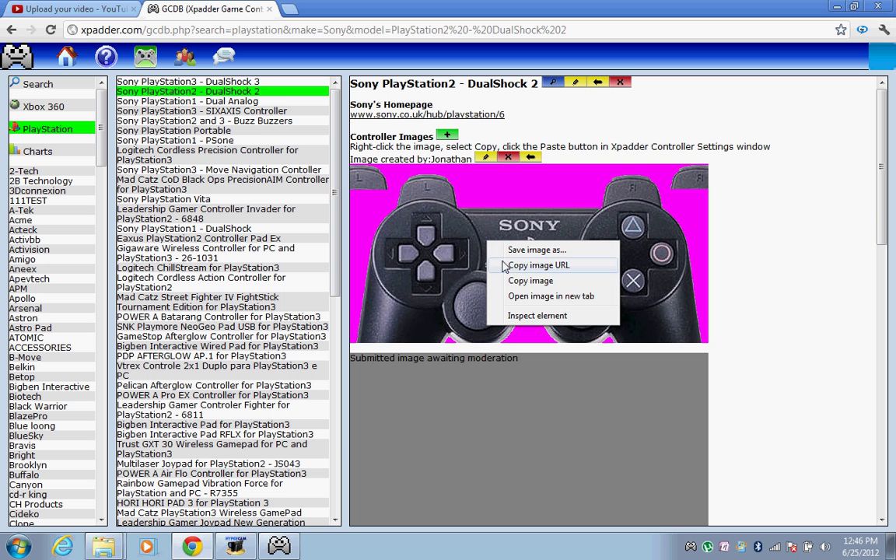
{"action": "left_click", "coordinate": [530, 279]}
{"action": "left_click", "coordinate": [279, 547]}
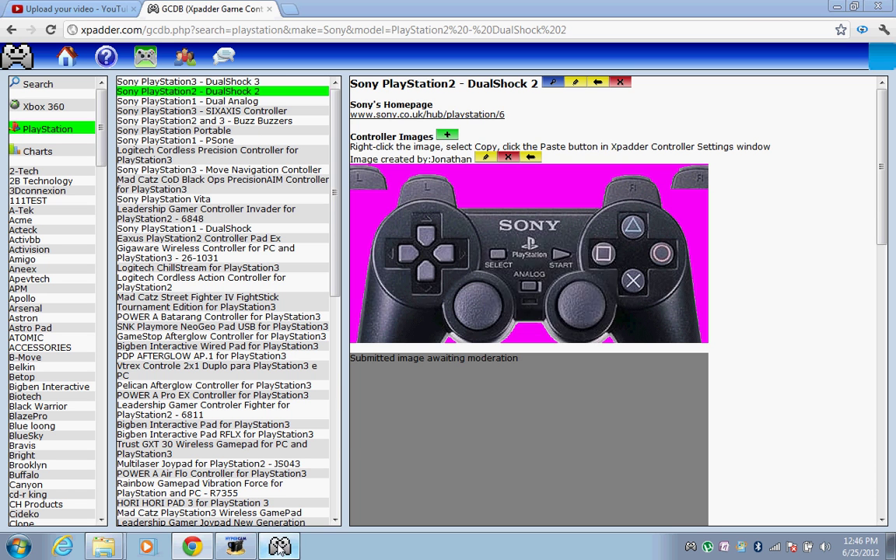
Step: Load the Sony_PlayStation_Silver.PSash.Russia picture from controllerimages as the layout image
{"action": "left_click", "coordinate": [461, 394]}
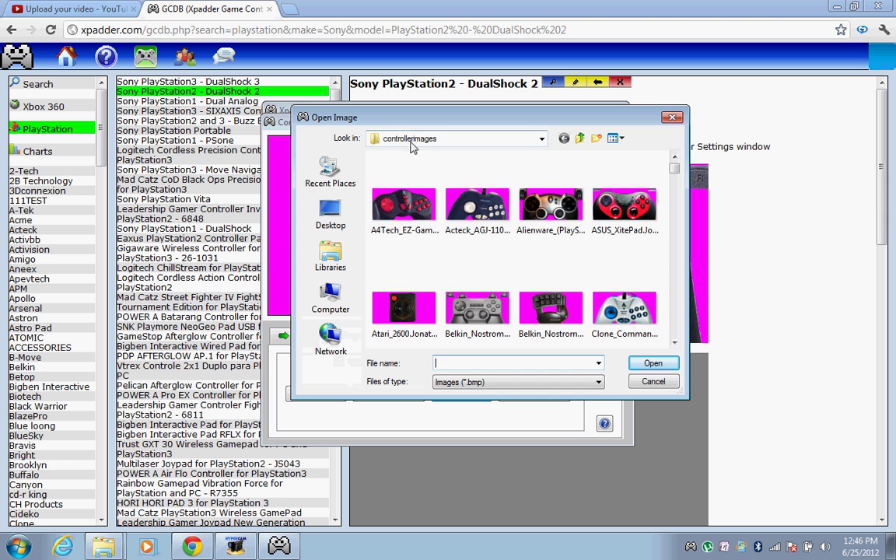
{"action": "left_click_drag", "start_coordinate": [674, 168], "coordinate": [673, 305]}
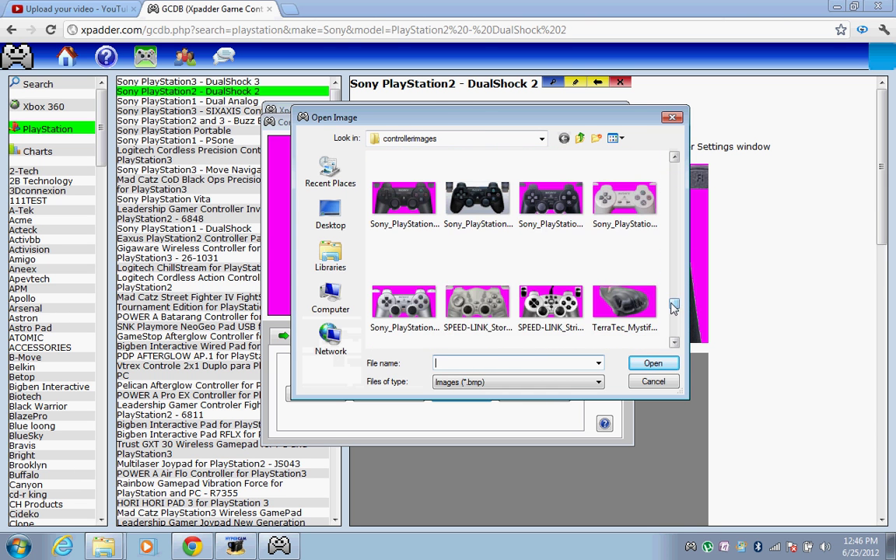
{"action": "left_click", "coordinate": [551, 203]}
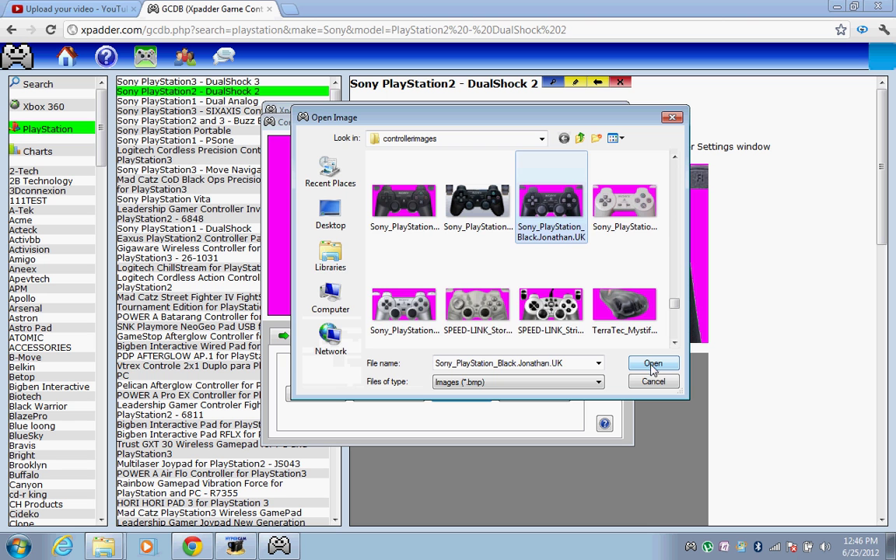
{"action": "left_click", "coordinate": [404, 300]}
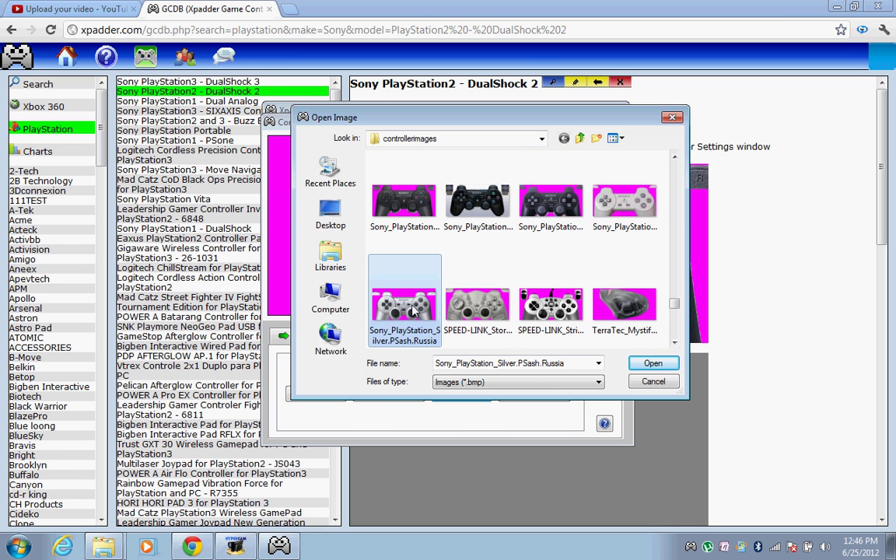
{"action": "left_click", "coordinate": [652, 364]}
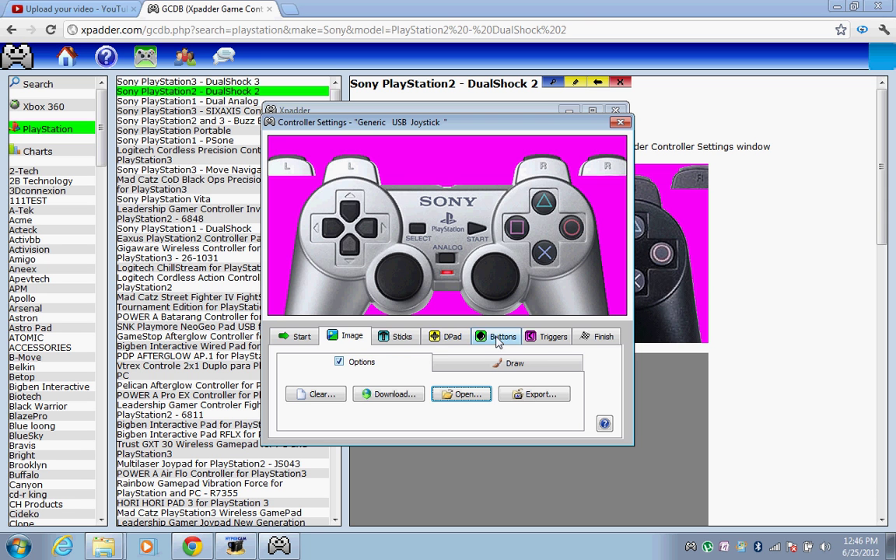
Step: Enable Stick 1 without detecting axes and place its circle over the left thumbstick
{"action": "left_click", "coordinate": [382, 348]}
{"action": "left_click", "coordinate": [290, 391]}
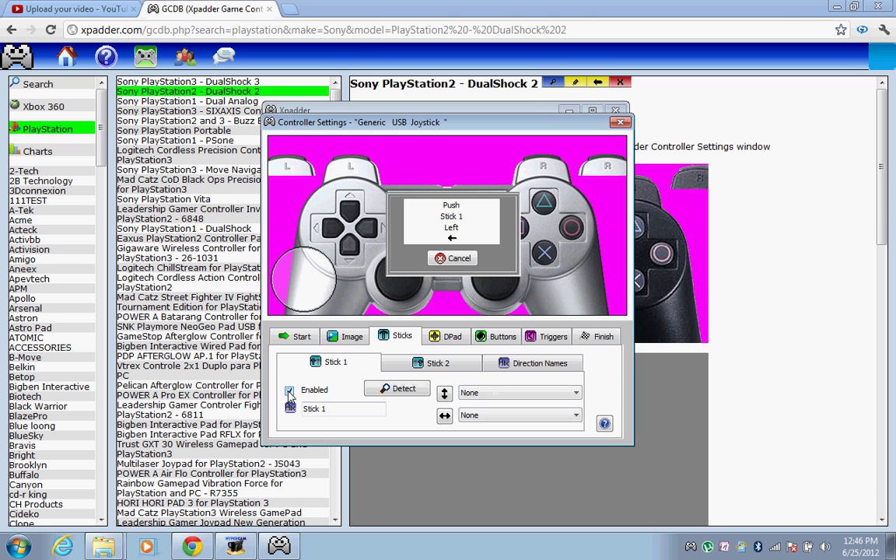
{"action": "left_click", "coordinate": [438, 259]}
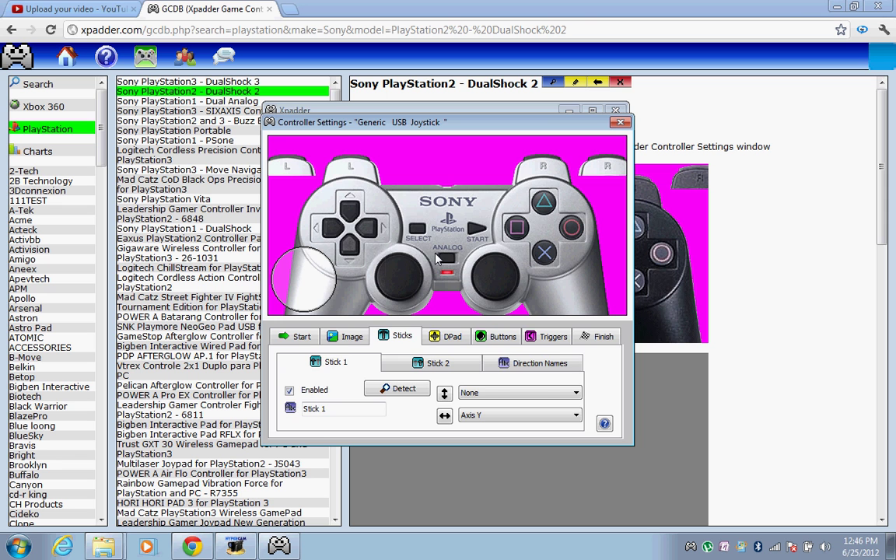
{"action": "left_click", "coordinate": [362, 334]}
{"action": "left_click", "coordinate": [382, 335]}
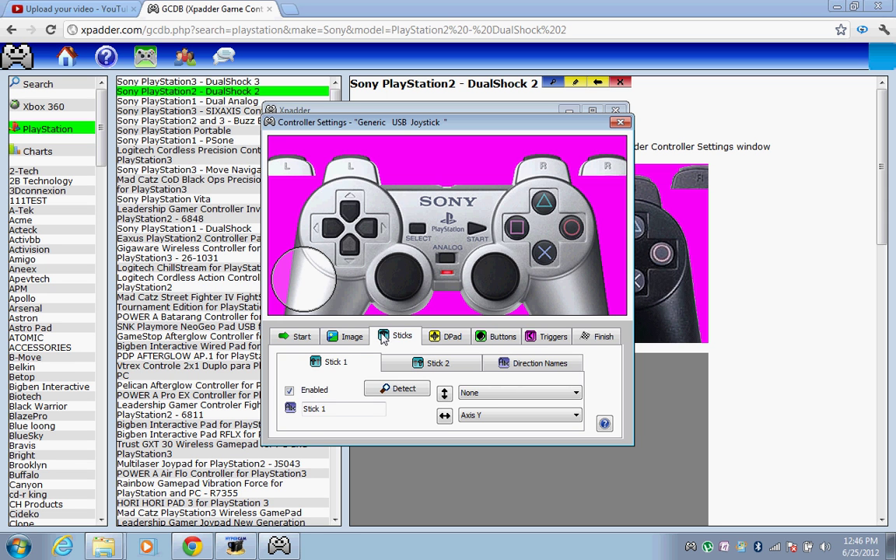
{"action": "left_click", "coordinate": [298, 394]}
{"action": "left_click", "coordinate": [298, 395]}
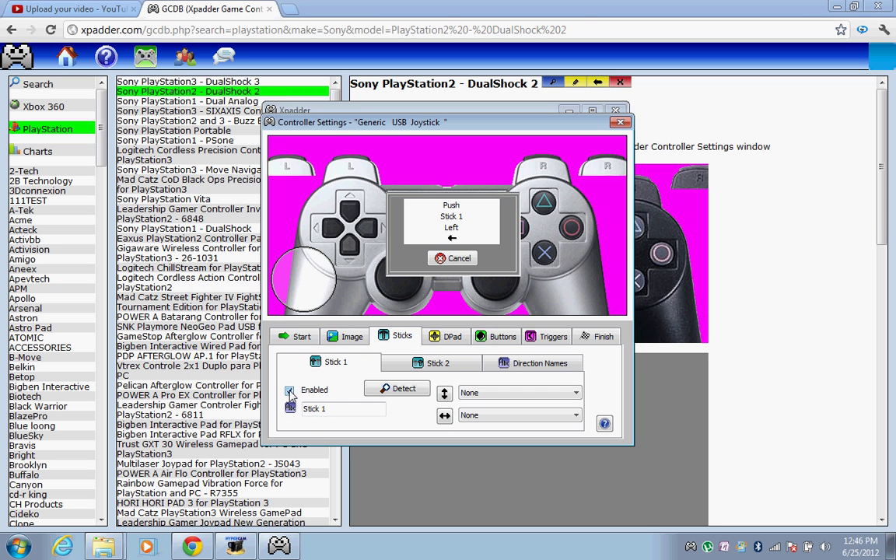
{"action": "left_click", "coordinate": [446, 260]}
{"action": "left_click_drag", "start_coordinate": [303, 274], "coordinate": [403, 277]}
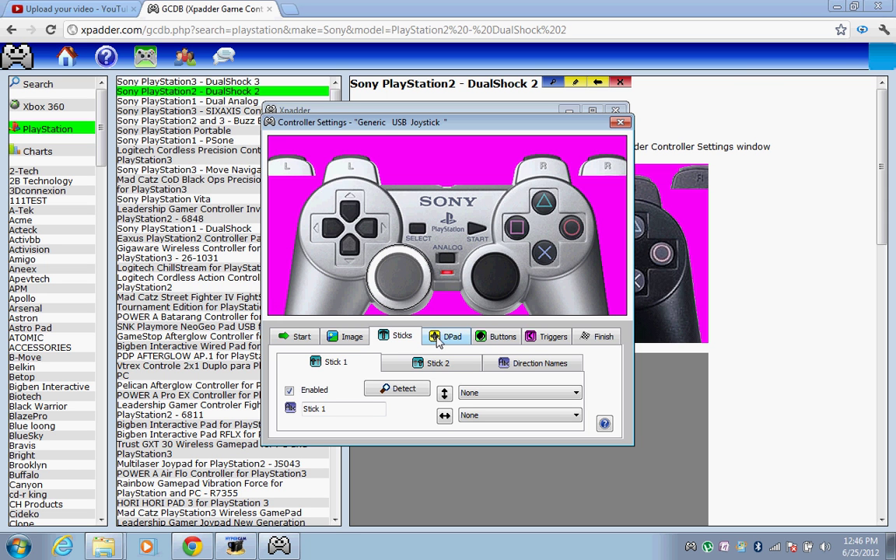
Step: Enable Stick 2 without detecting axes and place its circle over the right thumbstick
{"action": "left_click", "coordinate": [434, 361]}
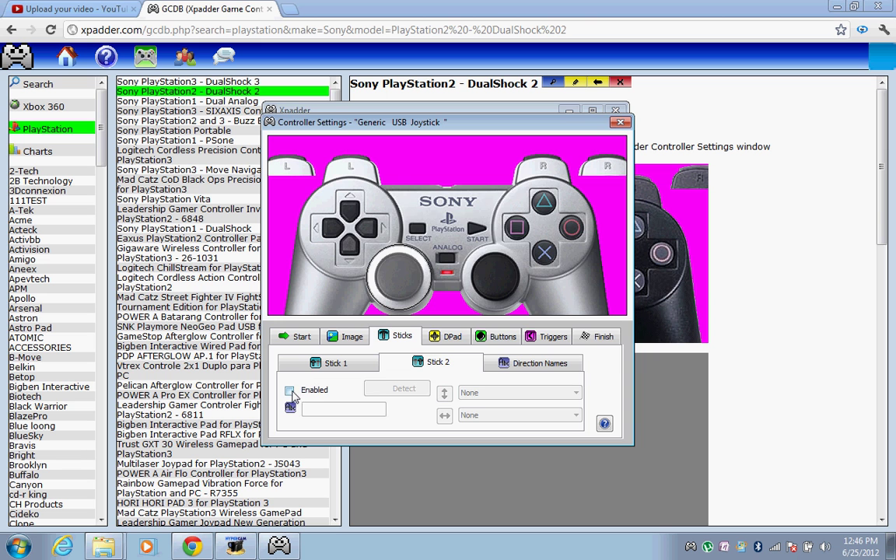
{"action": "left_click", "coordinate": [289, 391]}
{"action": "left_click", "coordinate": [438, 259]}
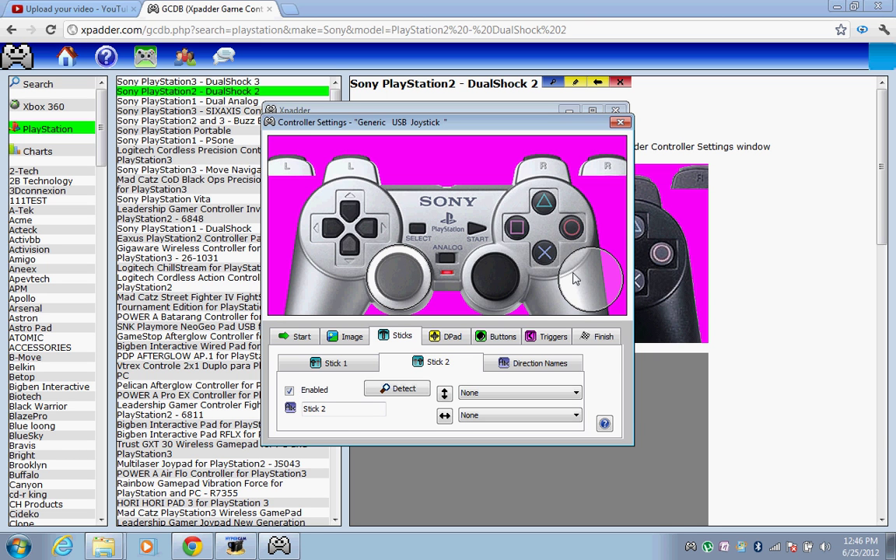
{"action": "left_click_drag", "start_coordinate": [574, 276], "coordinate": [482, 279]}
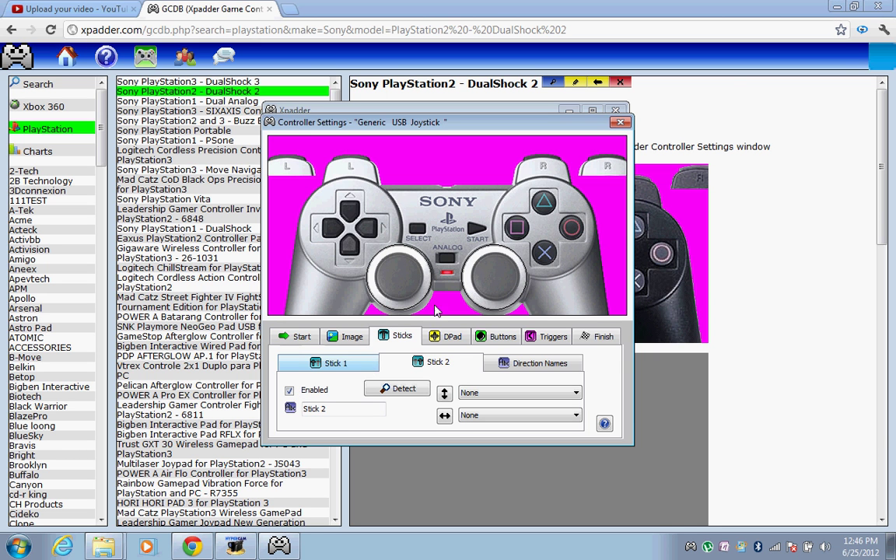
Step: Enable the four-direction D-pad over the controller's directional pad, then go to Buttons
{"action": "left_click", "coordinate": [440, 339]}
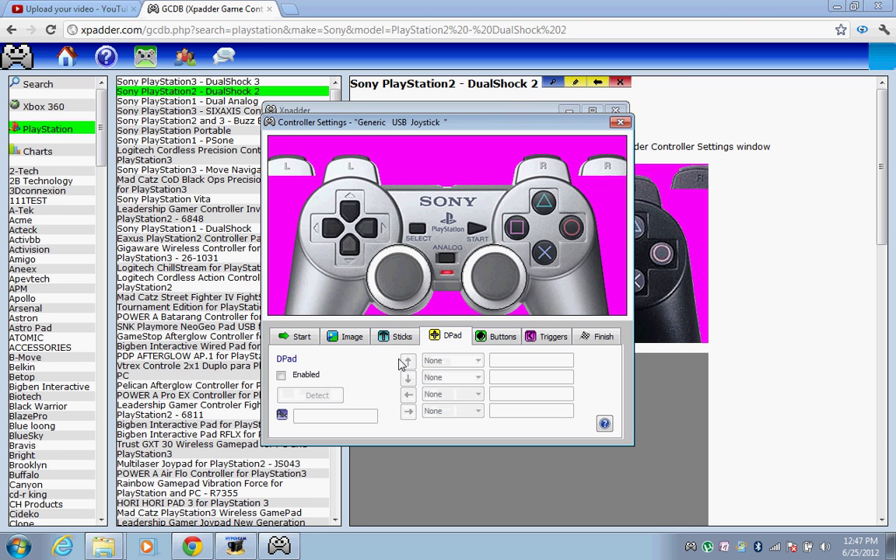
{"action": "left_click", "coordinate": [282, 376]}
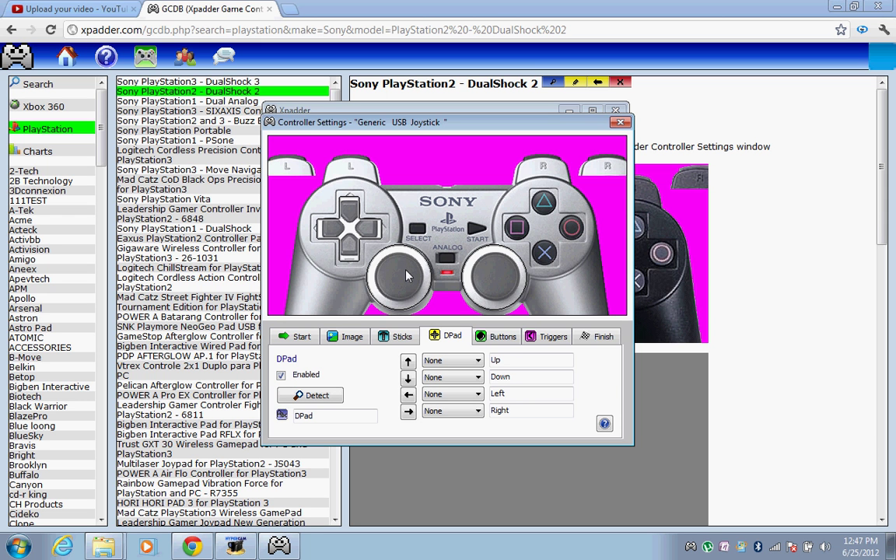
{"action": "left_click", "coordinate": [491, 336]}
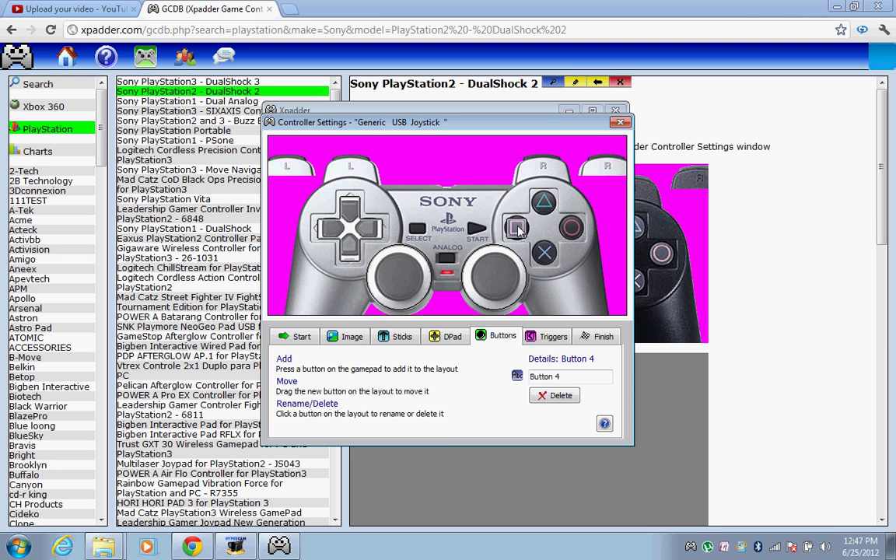
Step: Place Buttons 1–3 on triangle, circle and cross, and Buttons 8, 5, 7 on R2, L1, L2
{"action": "left_click_drag", "start_coordinate": [299, 218], "coordinate": [550, 204]}
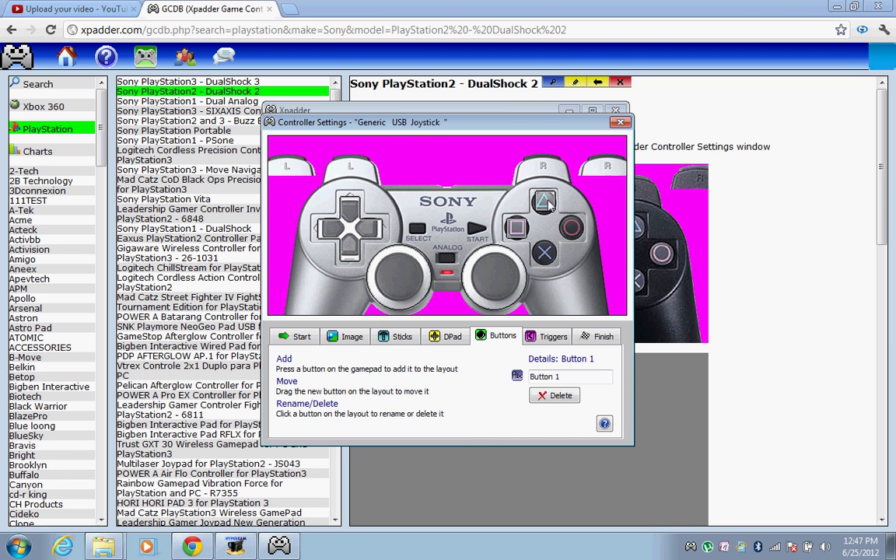
{"action": "left_click_drag", "start_coordinate": [280, 198], "coordinate": [572, 229]}
{"action": "left_click_drag", "start_coordinate": [299, 194], "coordinate": [542, 256]}
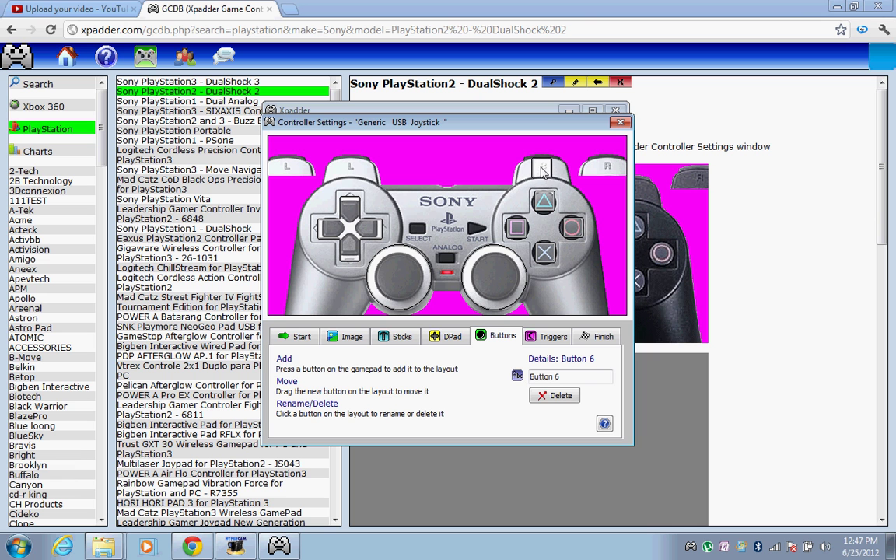
{"action": "left_click_drag", "start_coordinate": [436, 212], "coordinate": [614, 167]}
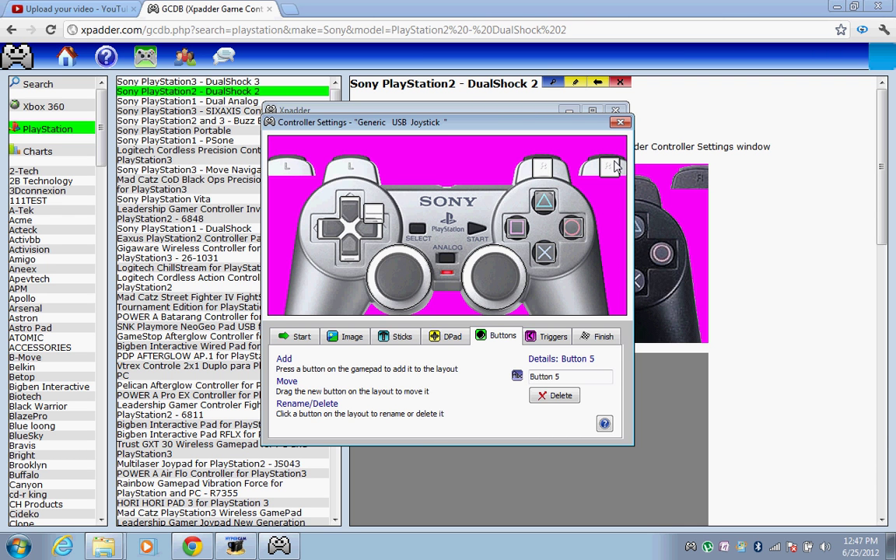
{"action": "left_click_drag", "start_coordinate": [358, 221], "coordinate": [347, 173]}
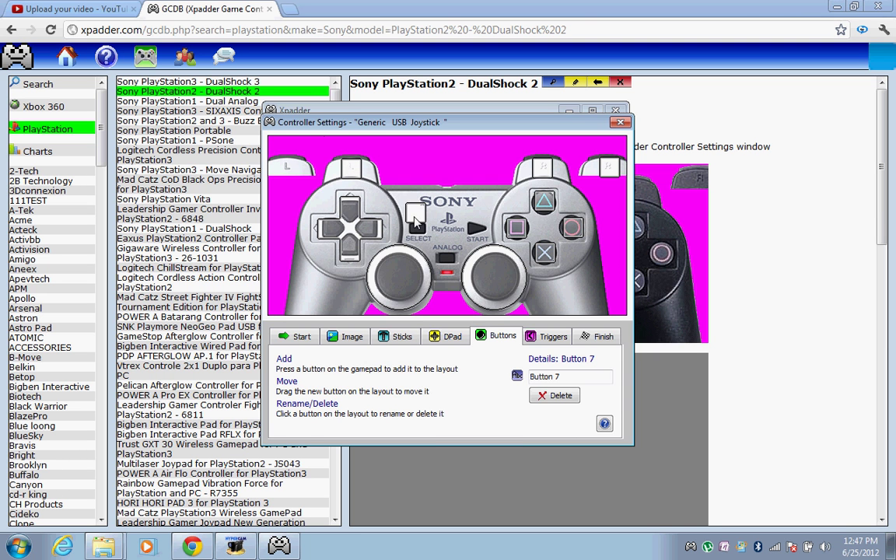
{"action": "left_click_drag", "start_coordinate": [416, 222], "coordinate": [286, 177]}
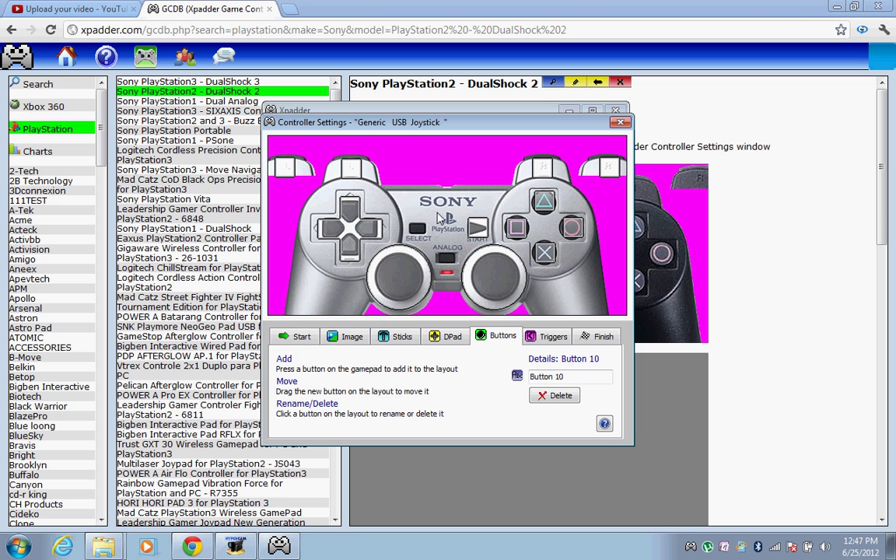
Step: Put Button 9 on Select and Buttons 12 and 11 on the sticks, then finish setup
{"action": "mouse_move", "coordinate": [426, 221]}
{"action": "left_mouse_down"}
{"action": "mouse_move", "coordinate": [389, 204]}
{"action": "mouse_move", "coordinate": [377, 210]}
{"action": "mouse_move", "coordinate": [418, 237]}
{"action": "left_mouse_up"}
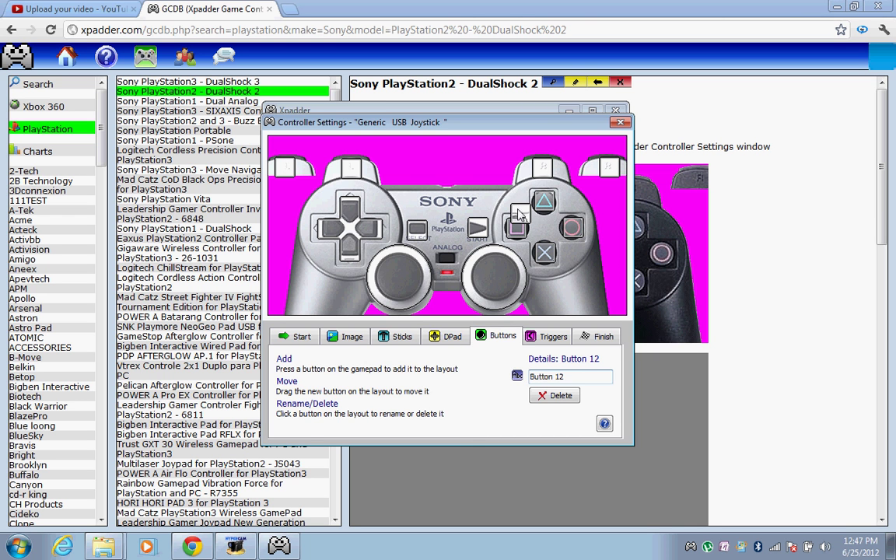
{"action": "left_click_drag", "start_coordinate": [466, 193], "coordinate": [494, 278]}
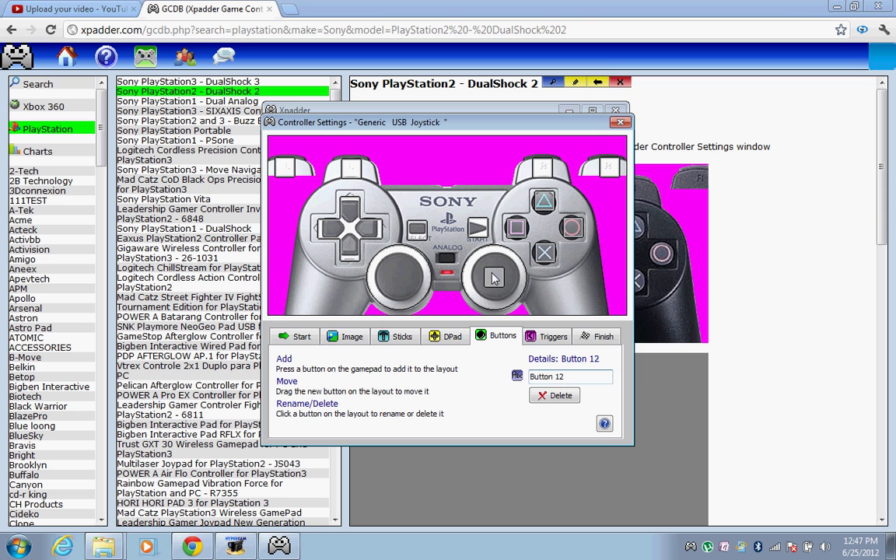
{"action": "left_click_drag", "start_coordinate": [448, 194], "coordinate": [396, 276]}
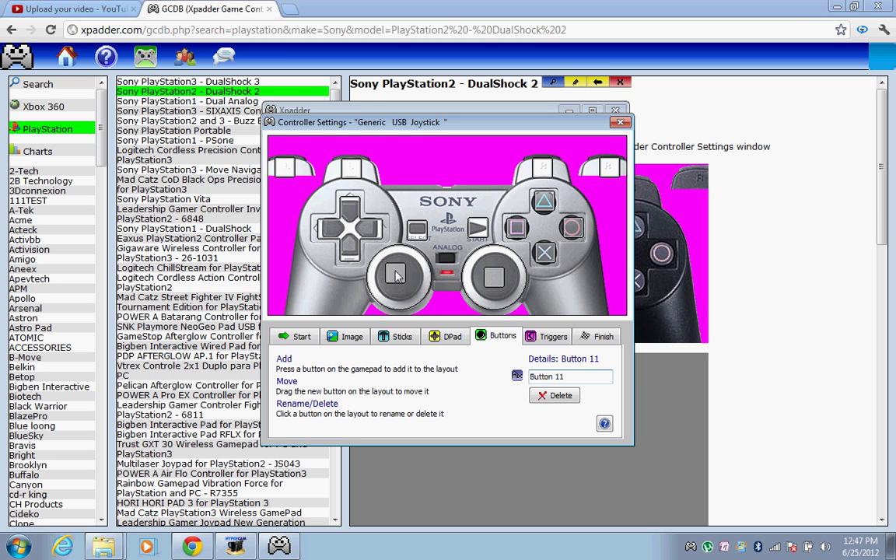
{"action": "left_click", "coordinate": [549, 336]}
{"action": "left_click", "coordinate": [601, 336]}
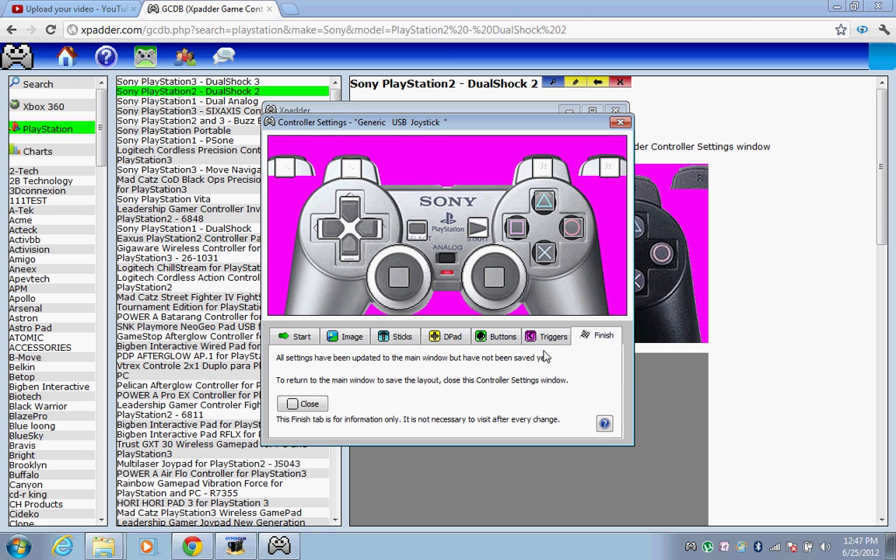
{"action": "left_click", "coordinate": [308, 404]}
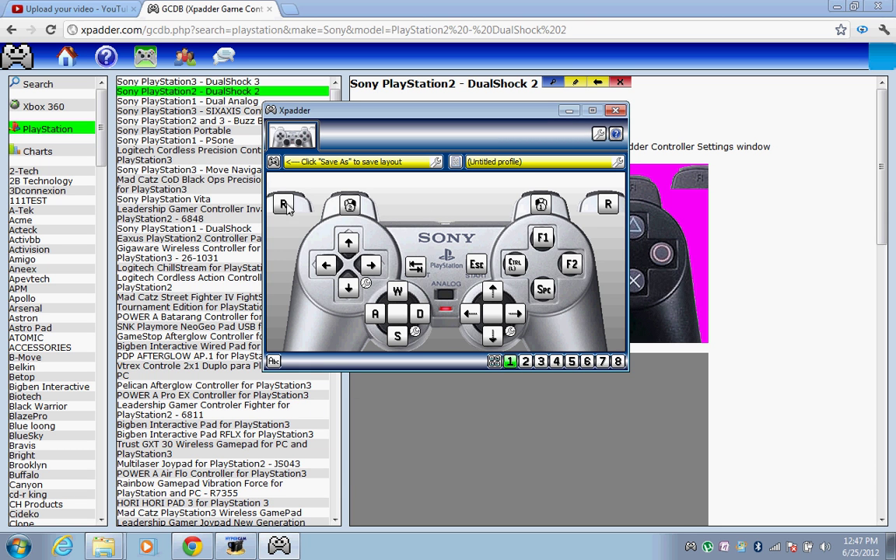
Step: Set the shoulder buttons, F2 button, Button 4 and another face button to None
{"action": "left_click", "coordinate": [540, 204]}
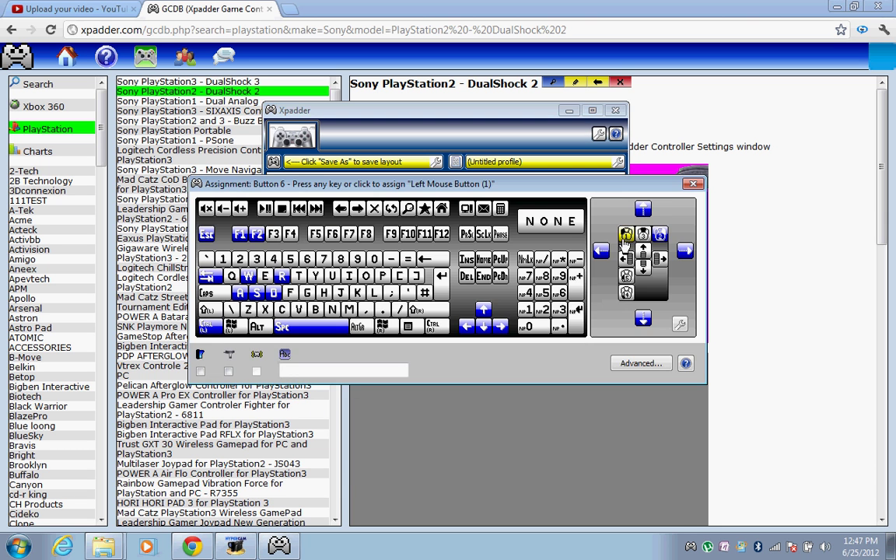
{"action": "left_click", "coordinate": [626, 240]}
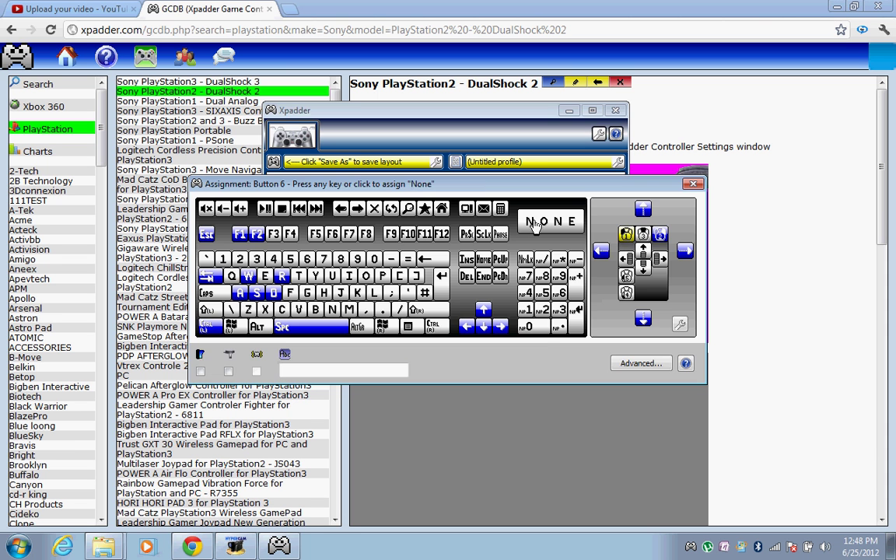
{"action": "left_click", "coordinate": [545, 191]}
{"action": "left_click", "coordinate": [551, 221]}
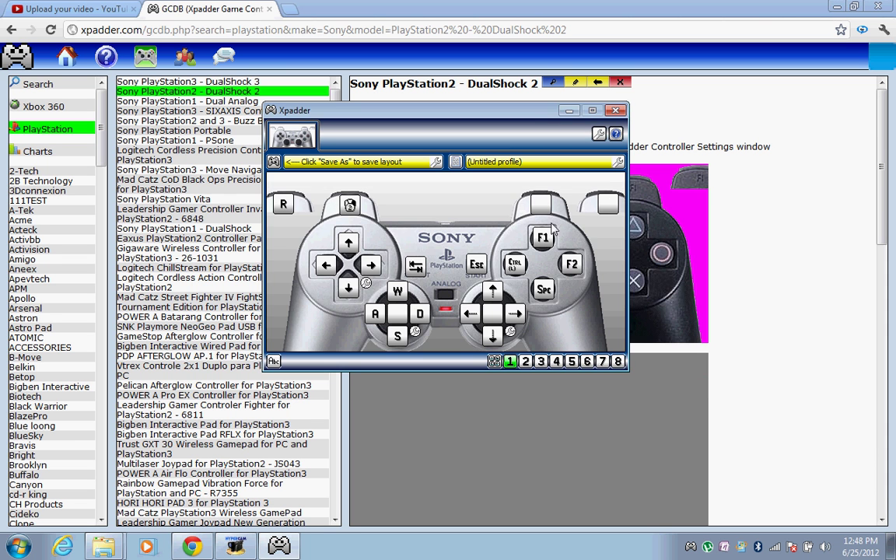
{"action": "left_click", "coordinate": [540, 204]}
{"action": "left_click", "coordinate": [544, 220]}
{"action": "left_click", "coordinate": [574, 277]}
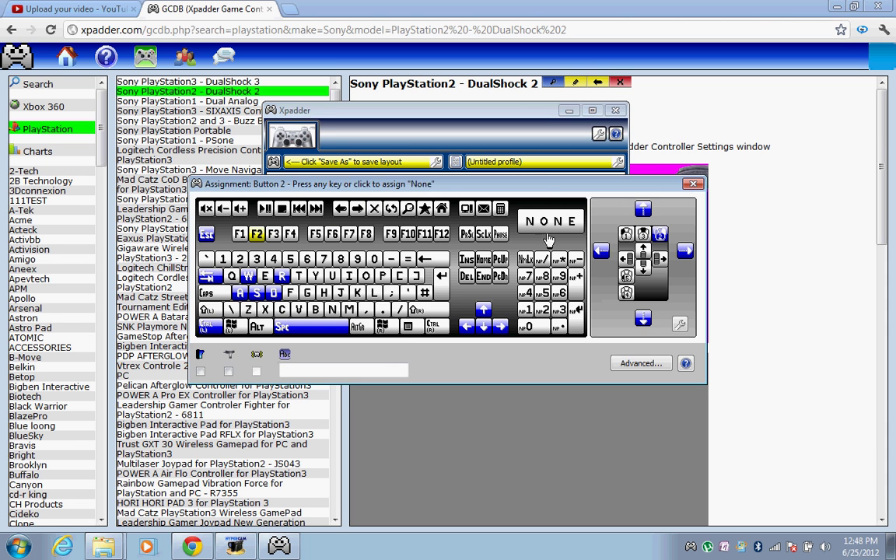
{"action": "left_click", "coordinate": [551, 224]}
{"action": "left_click", "coordinate": [550, 227]}
{"action": "left_click", "coordinate": [550, 227]}
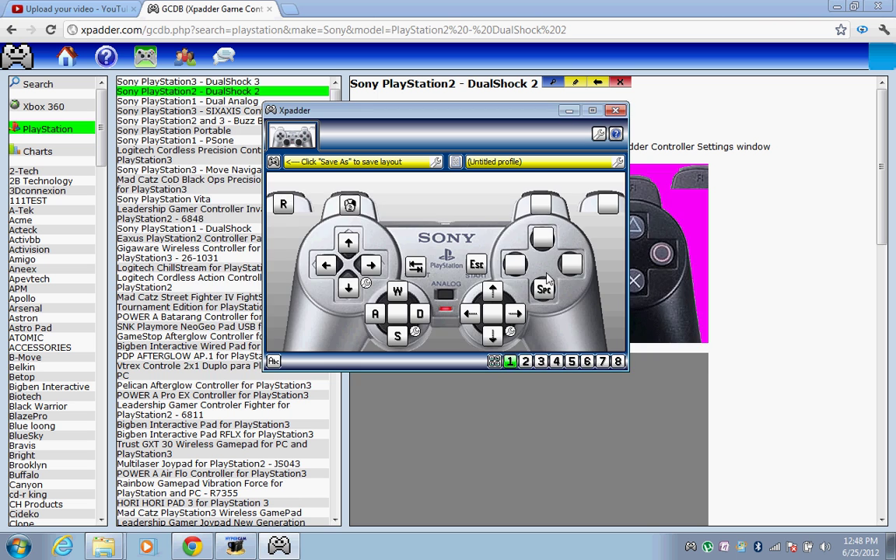
{"action": "left_click", "coordinate": [492, 292]}
{"action": "left_click", "coordinate": [550, 222]}
Step: Clear all four right-stick directions, plus Esc from Start and Tab from Select
{"action": "left_click", "coordinate": [470, 313]}
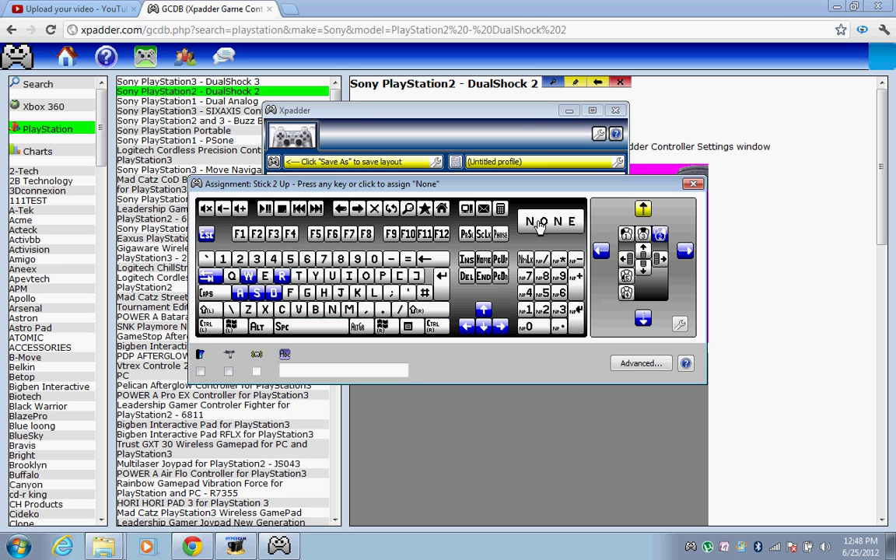
{"action": "left_click", "coordinate": [551, 222]}
{"action": "left_click", "coordinate": [514, 313]}
{"action": "left_click", "coordinate": [552, 221]}
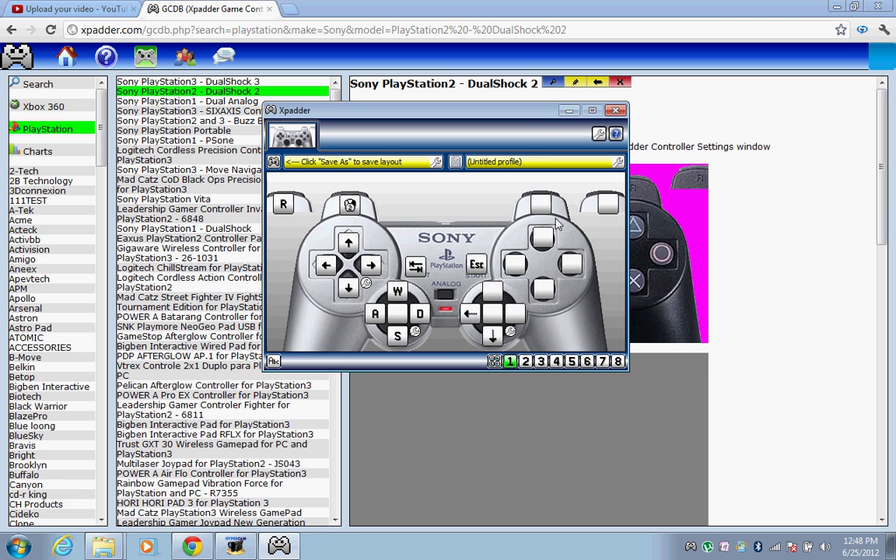
{"action": "left_click", "coordinate": [434, 314]}
{"action": "left_click", "coordinate": [557, 219]}
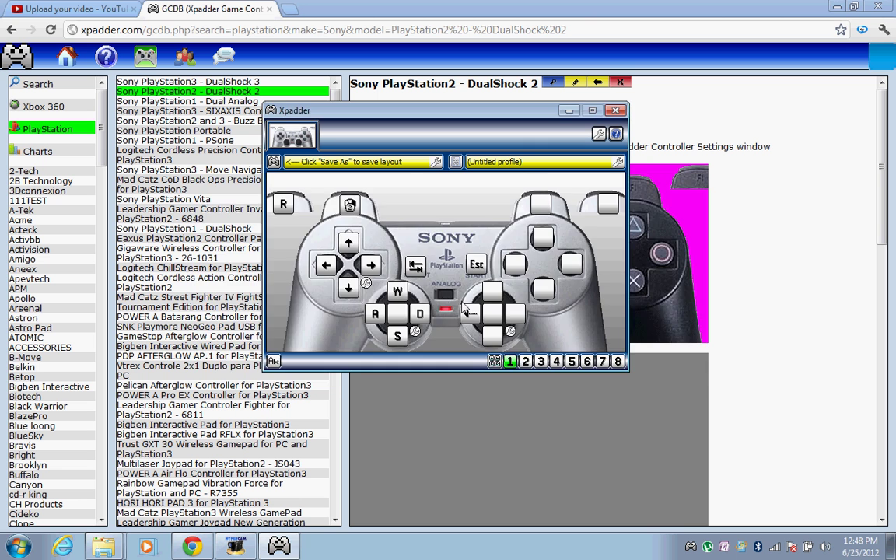
{"action": "left_click", "coordinate": [470, 313]}
{"action": "left_click", "coordinate": [553, 221]}
{"action": "left_click", "coordinate": [476, 264]}
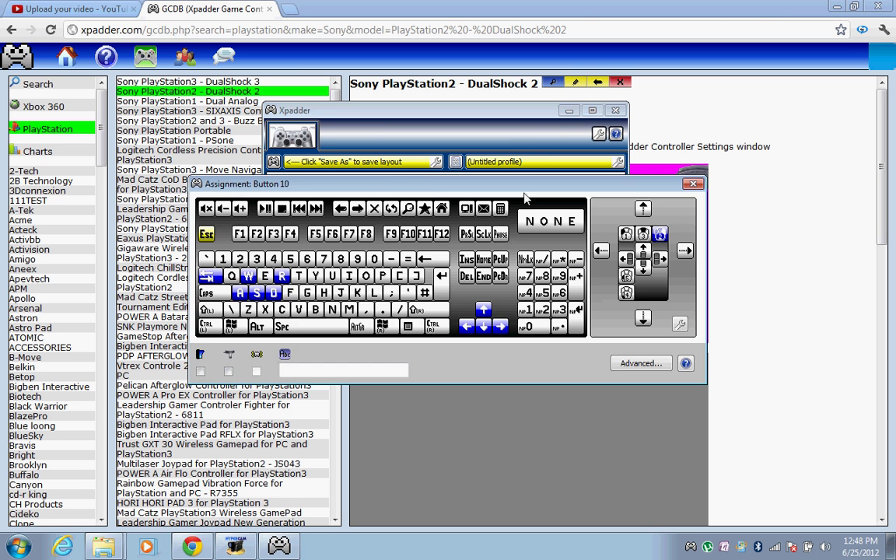
{"action": "left_click", "coordinate": [551, 221]}
{"action": "left_click", "coordinate": [415, 266]}
Step: Clear the left stick's W, A, S and right-direction mappings
{"action": "left_click", "coordinate": [527, 228]}
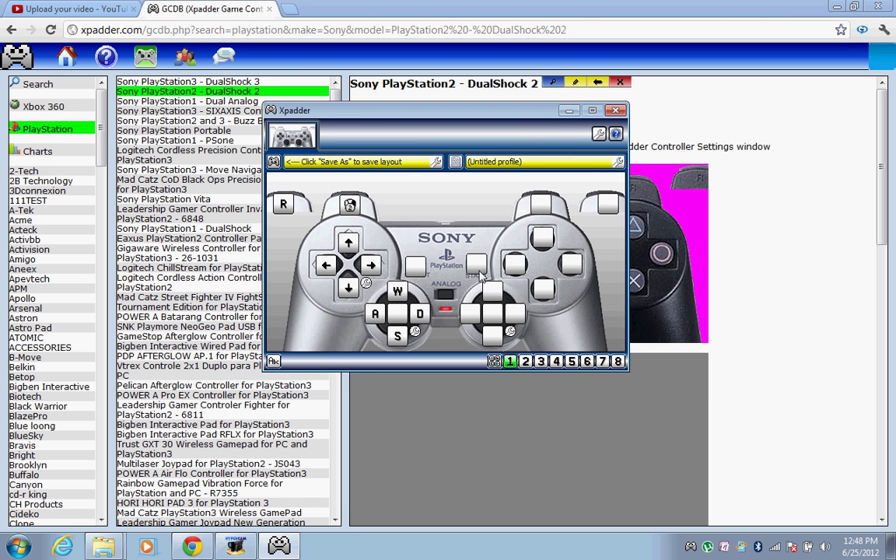
{"action": "left_click", "coordinate": [418, 312]}
{"action": "left_click", "coordinate": [544, 224]}
{"action": "left_click", "coordinate": [396, 291]}
{"action": "left_click", "coordinate": [549, 222]}
{"action": "left_click", "coordinate": [376, 316]}
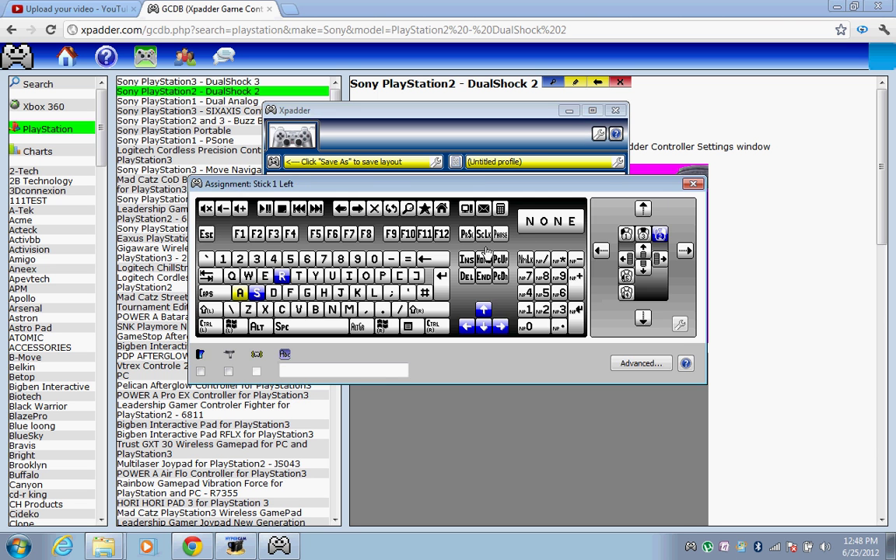
{"action": "left_click", "coordinate": [549, 221]}
{"action": "left_click", "coordinate": [397, 335]}
{"action": "left_click", "coordinate": [549, 222]}
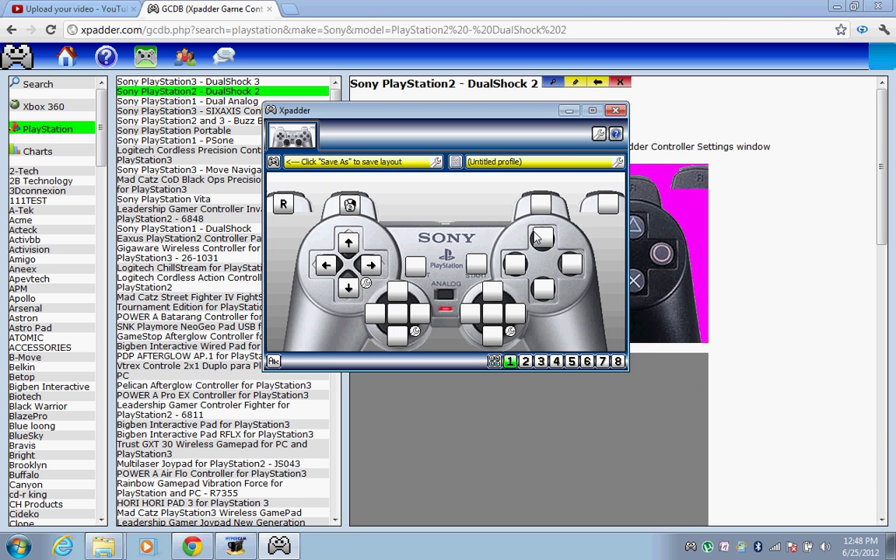
Step: Set the d-pad's up, right, down and left directions to None
{"action": "left_click", "coordinate": [316, 225]}
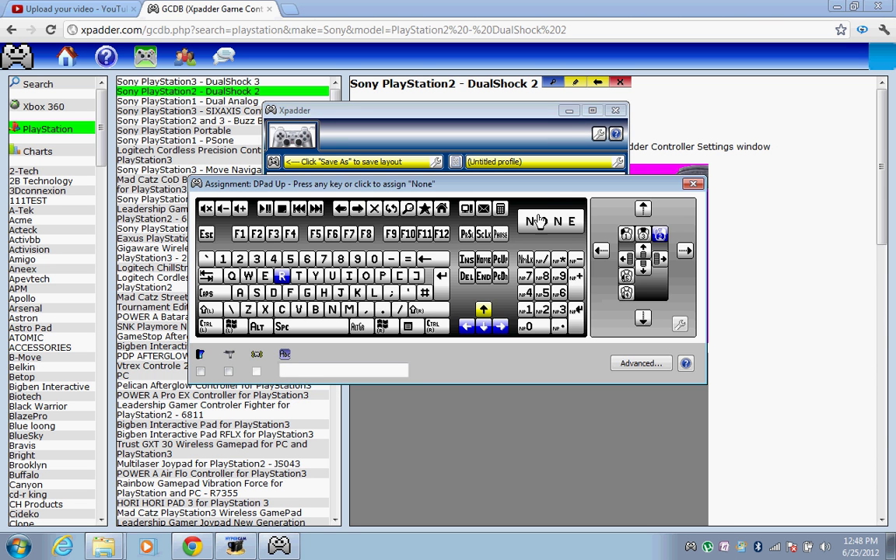
{"action": "left_click", "coordinate": [549, 221]}
{"action": "left_click", "coordinate": [376, 265]}
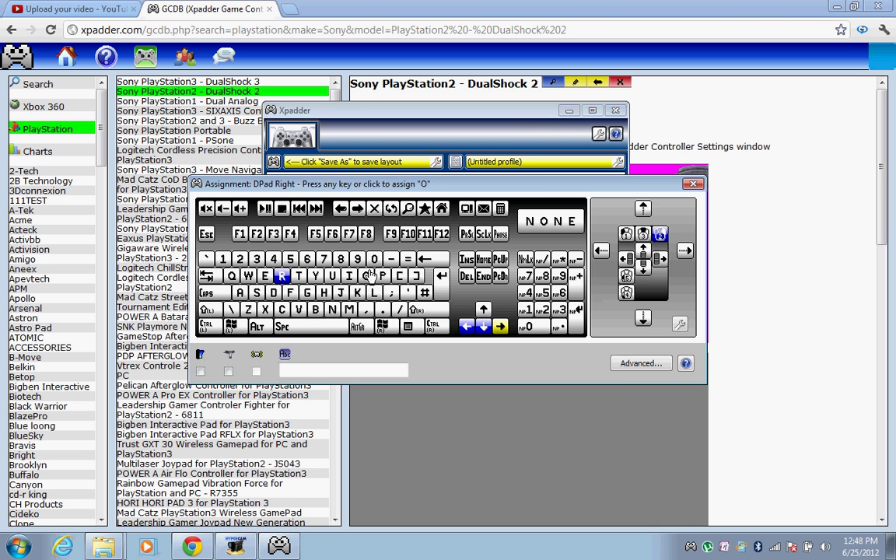
{"action": "left_click", "coordinate": [466, 205]}
{"action": "left_click", "coordinate": [349, 289]}
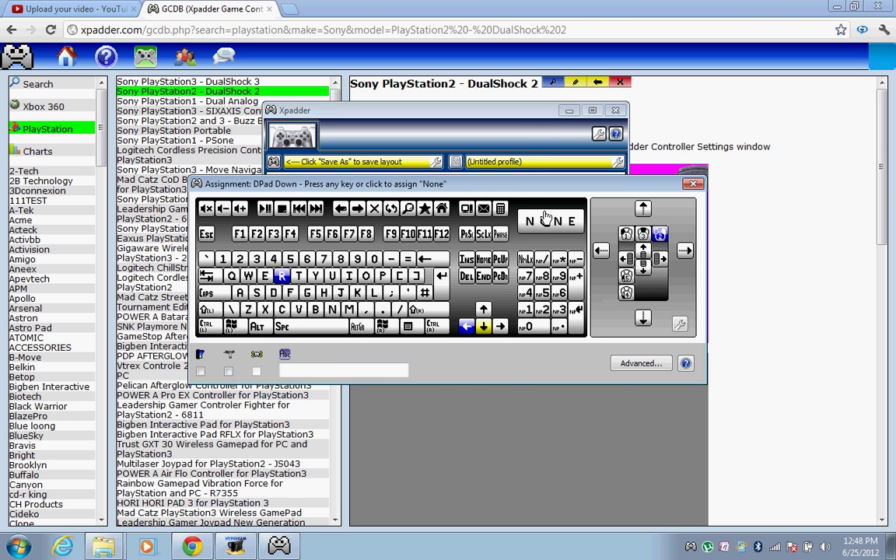
{"action": "left_click", "coordinate": [492, 198]}
{"action": "left_click", "coordinate": [328, 268]}
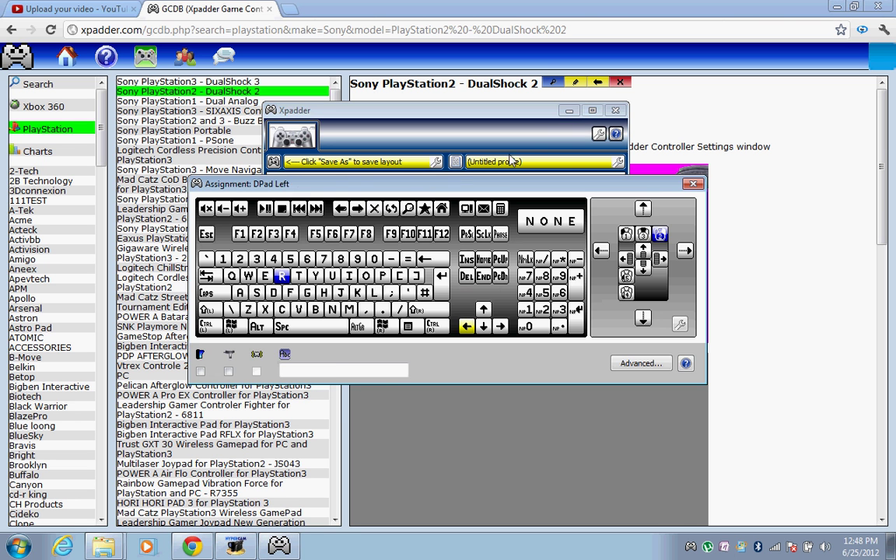
{"action": "left_click", "coordinate": [548, 221]}
Step: Clear the mappings on Button 5 and Button 7
{"action": "left_click", "coordinate": [556, 222]}
{"action": "left_click", "coordinate": [556, 222]}
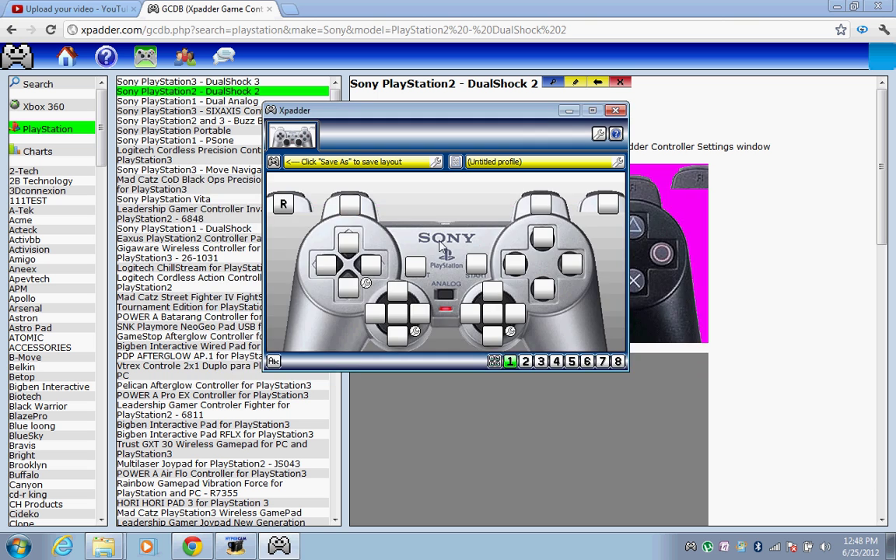
{"action": "left_click", "coordinate": [283, 204]}
{"action": "left_click", "coordinate": [530, 224]}
Step: Map the Start button to Esc and the Select button to Tab
{"action": "left_click", "coordinate": [417, 262]}
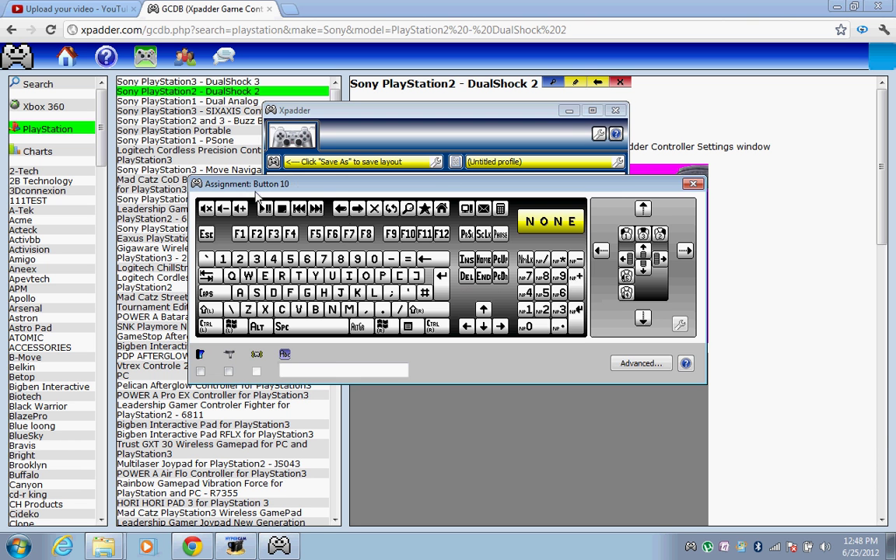
{"action": "left_click", "coordinate": [207, 233]}
{"action": "left_click", "coordinate": [371, 241]}
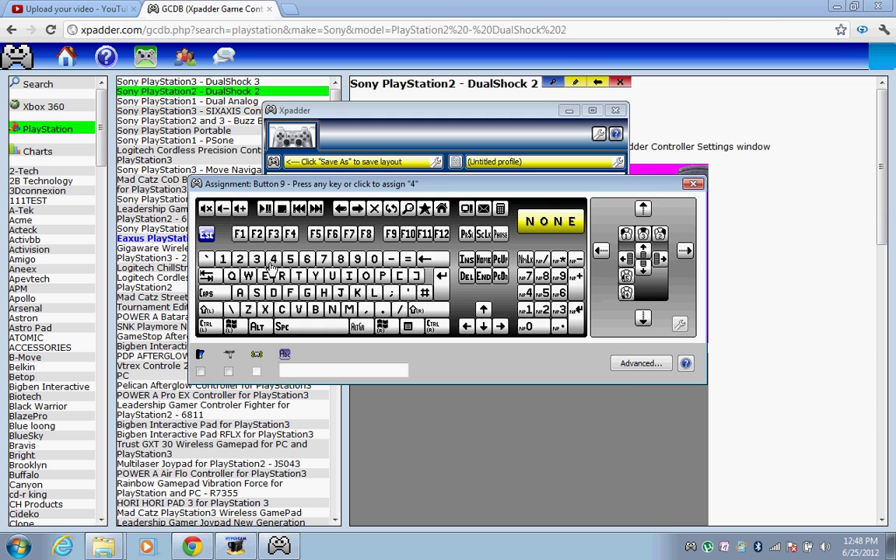
{"action": "left_click", "coordinate": [207, 276]}
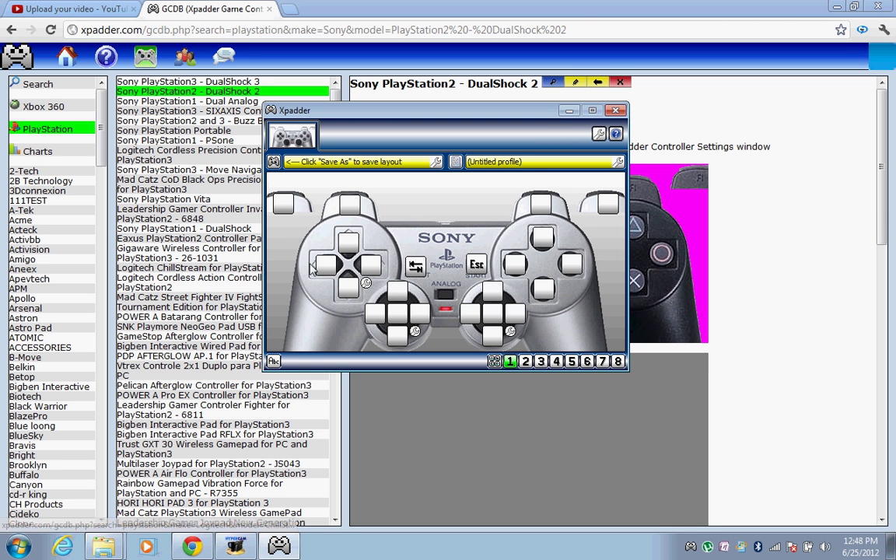
Step: Assign F1, F2, Space and Right Ctrl to the top, right, bottom and left face buttons
{"action": "left_click", "coordinate": [543, 237]}
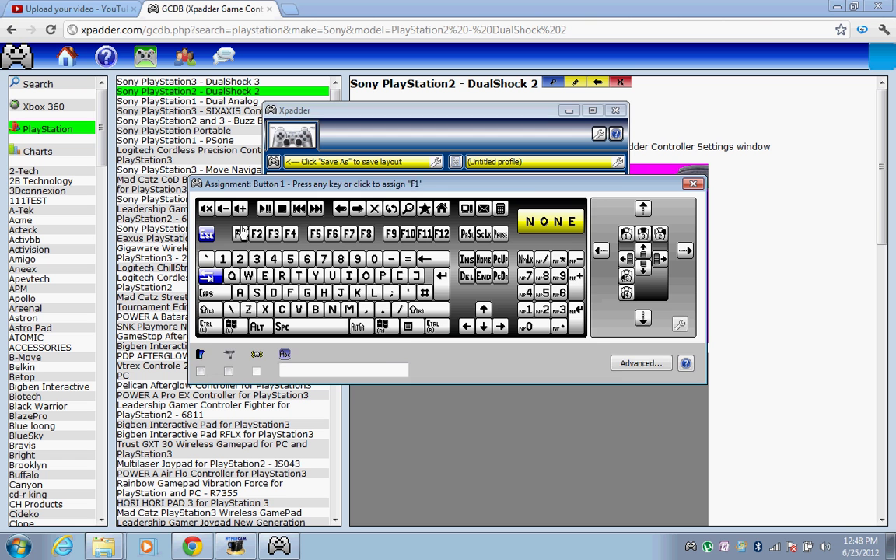
{"action": "key", "text": "F1"}
{"action": "left_click", "coordinate": [571, 264]}
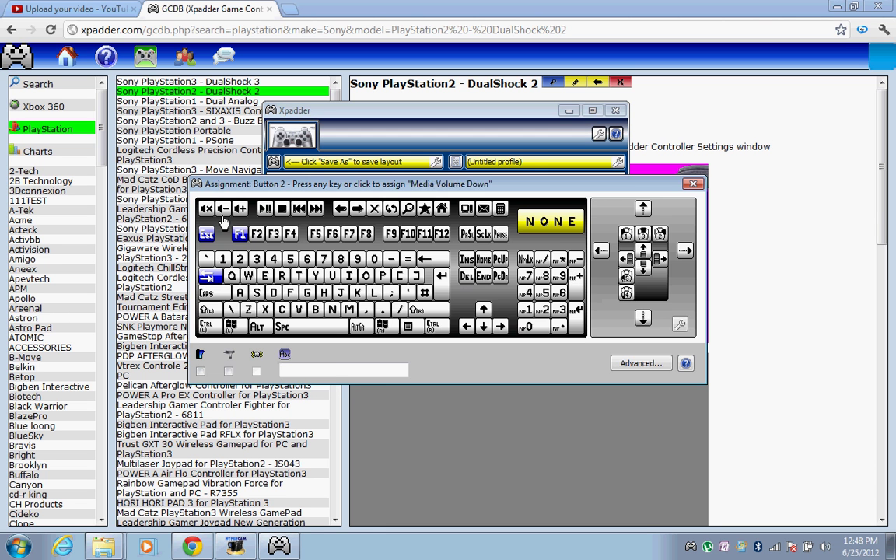
{"action": "key", "text": "F2"}
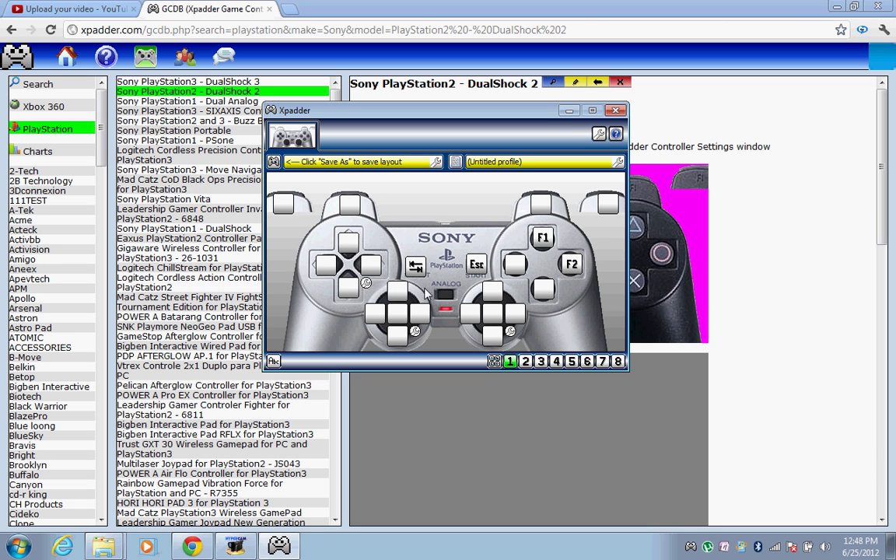
{"action": "left_click", "coordinate": [543, 290]}
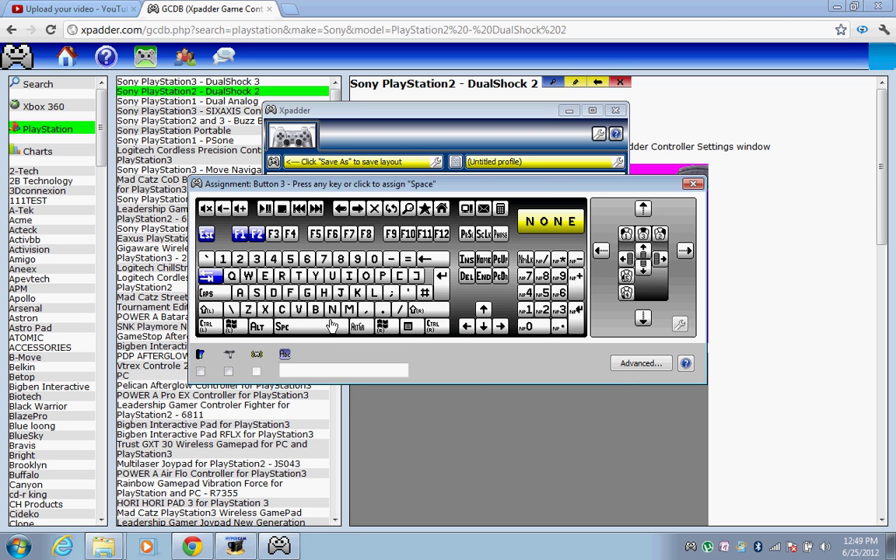
{"action": "key", "text": "space"}
{"action": "left_click", "coordinate": [511, 264]}
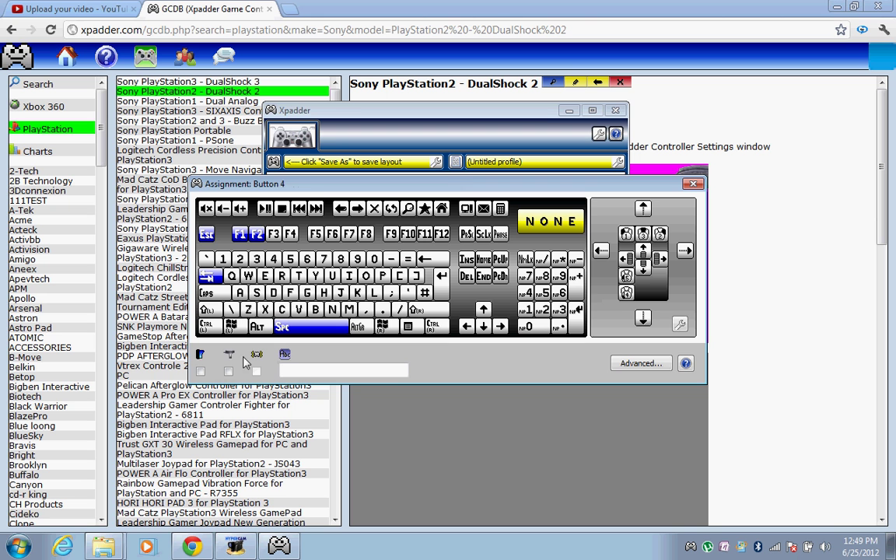
{"action": "left_click", "coordinate": [433, 326]}
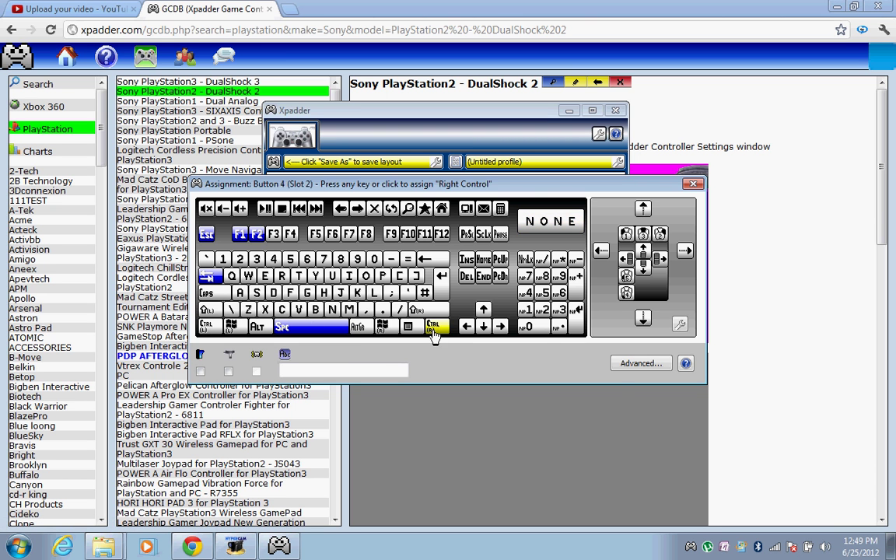
{"action": "left_click", "coordinate": [693, 184]}
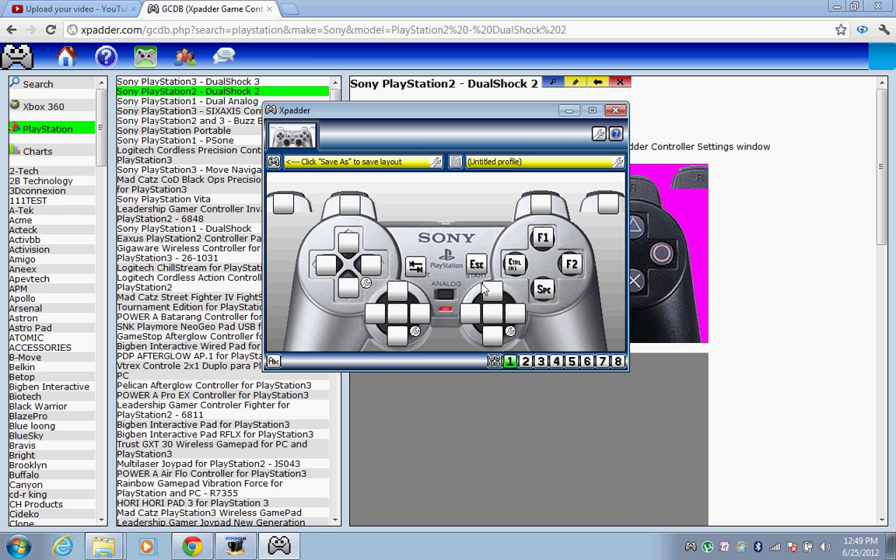
Step: Assign W, D, S and A to stick 1's up, right, down and left directions
{"action": "left_click", "coordinate": [401, 299]}
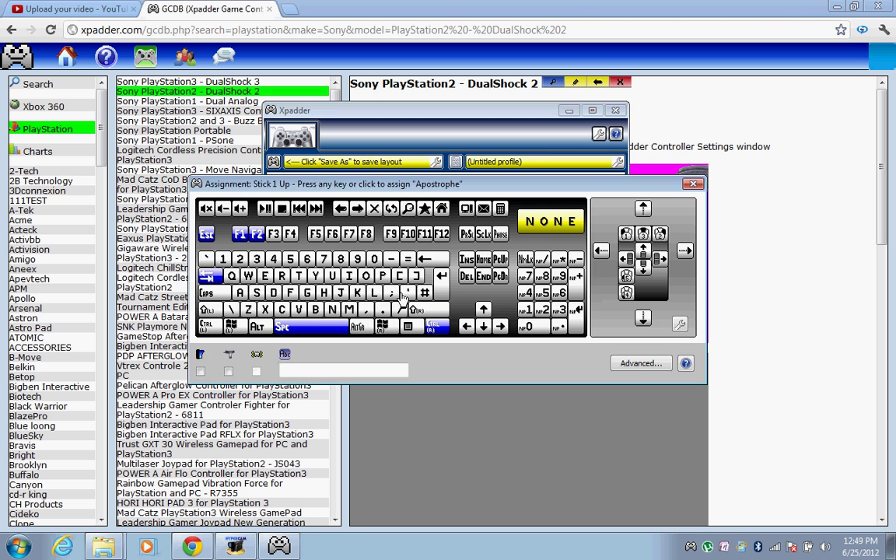
{"action": "key", "text": "w"}
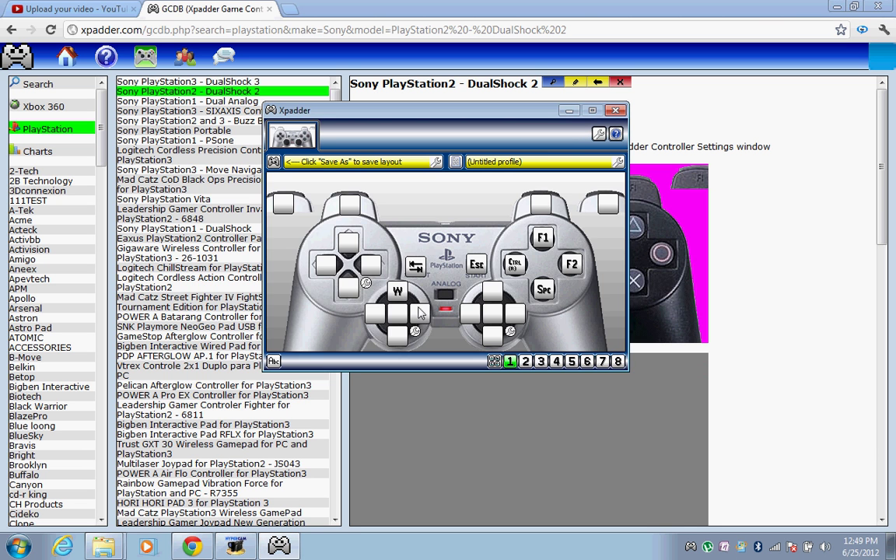
{"action": "left_click", "coordinate": [419, 312]}
{"action": "left_click", "coordinate": [419, 312]}
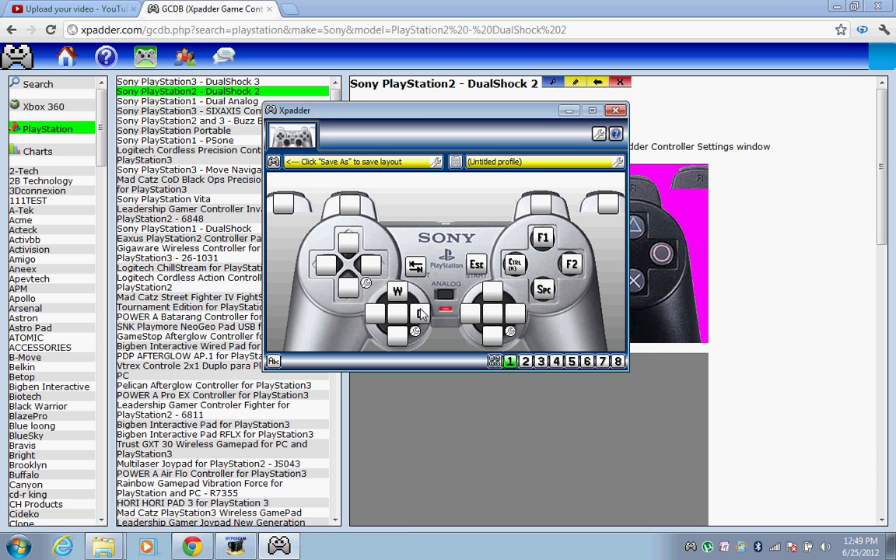
{"action": "left_click", "coordinate": [397, 334]}
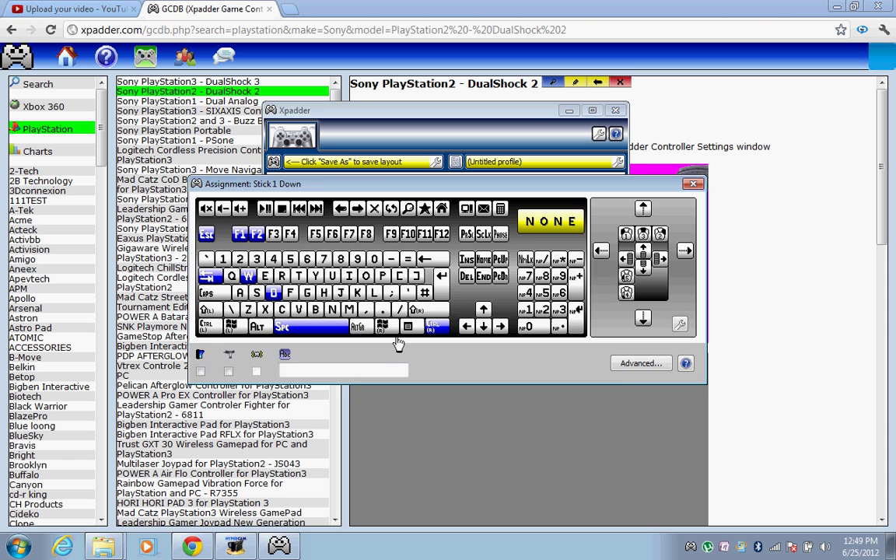
{"action": "key", "text": "s"}
{"action": "left_click", "coordinate": [370, 314]}
{"action": "left_click", "coordinate": [370, 314]}
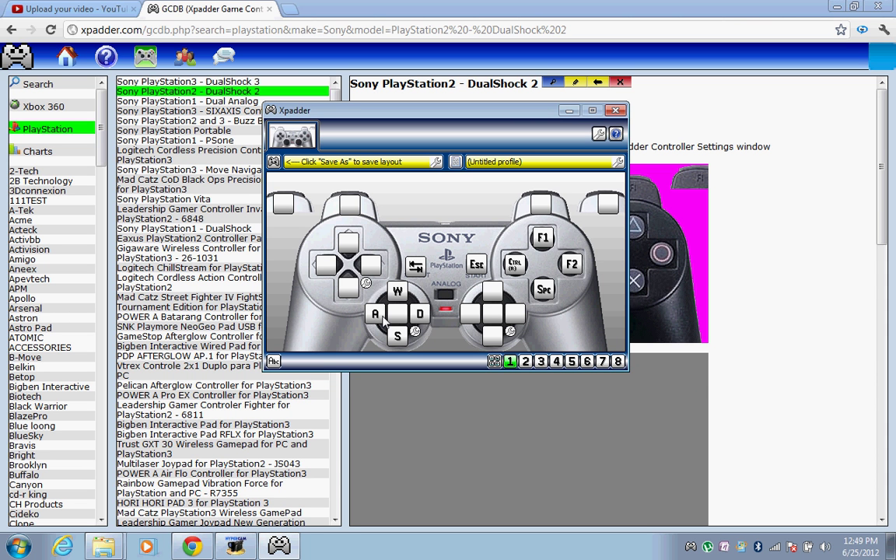
{"action": "left_click", "coordinate": [476, 312]}
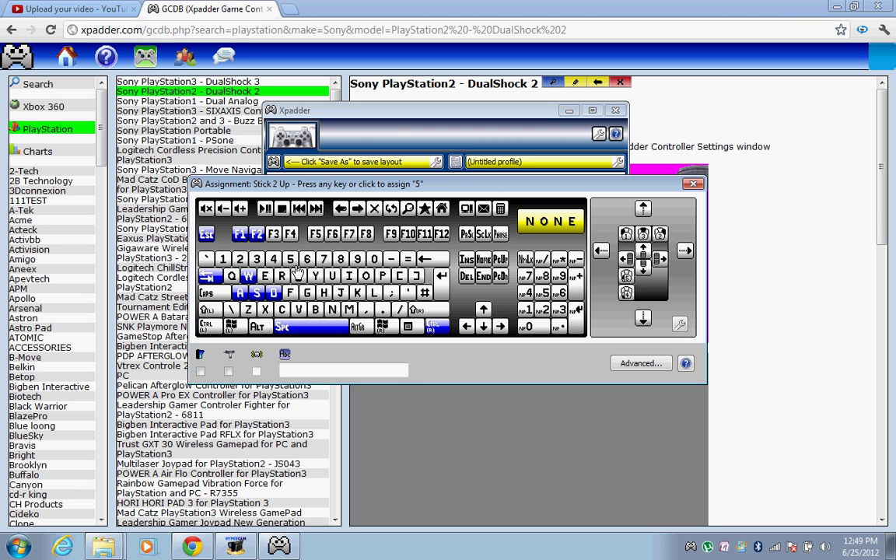
Step: Make stick 2's four directions move the mouse, and assign the up arrow to D-pad up
{"action": "left_click", "coordinate": [482, 309]}
{"action": "left_click", "coordinate": [515, 312]}
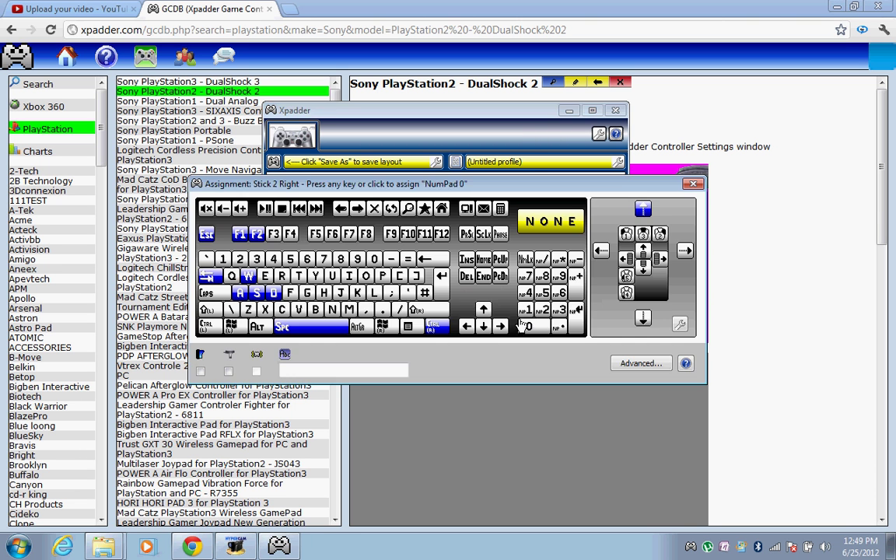
{"action": "left_click", "coordinate": [678, 255]}
{"action": "left_click", "coordinate": [495, 335]}
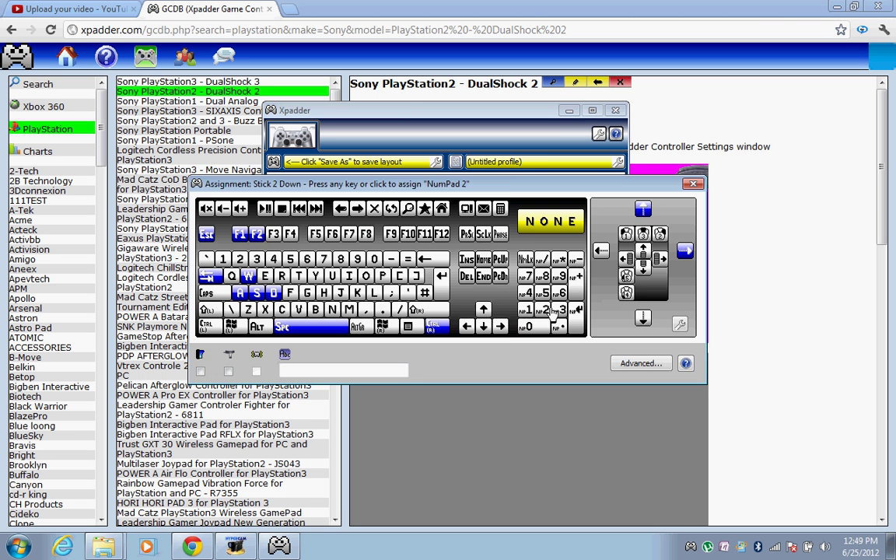
{"action": "left_click", "coordinate": [642, 318]}
{"action": "left_click", "coordinate": [470, 312]}
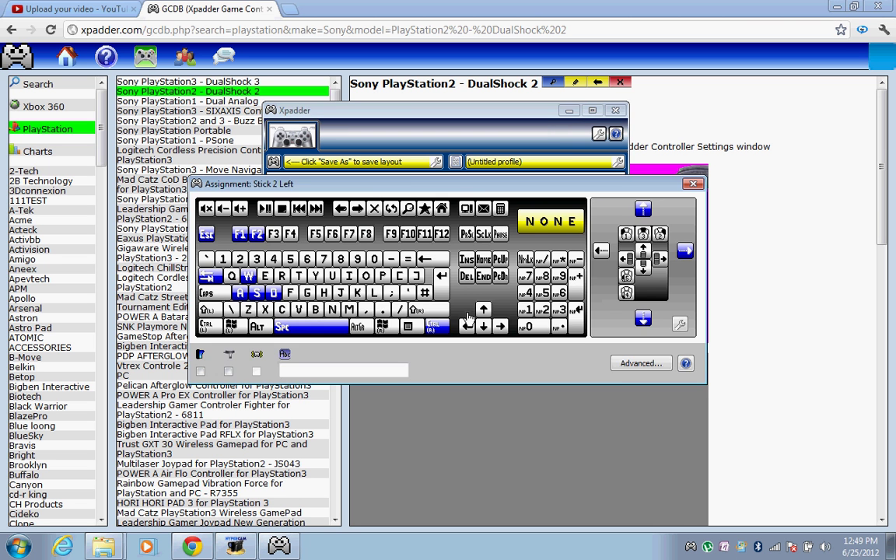
{"action": "left_click", "coordinate": [600, 250]}
{"action": "left_click", "coordinate": [350, 245]}
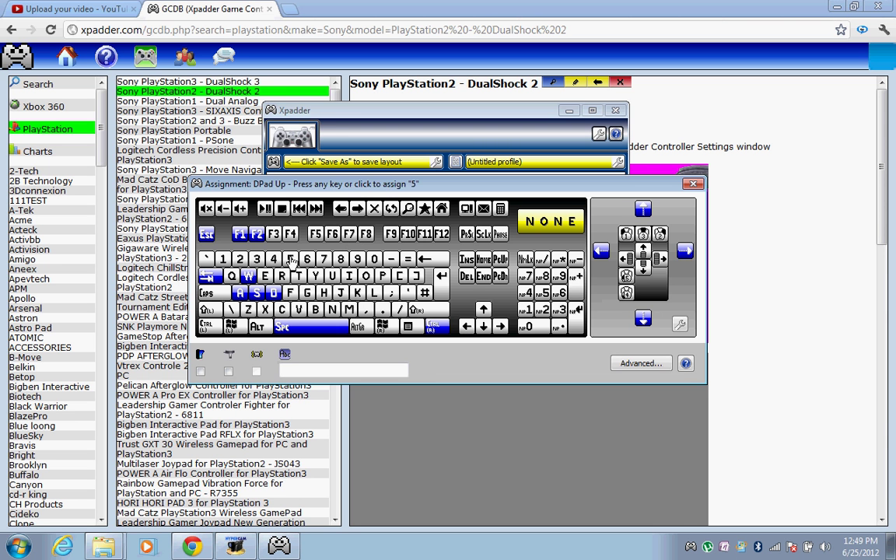
{"action": "left_click", "coordinate": [482, 326]}
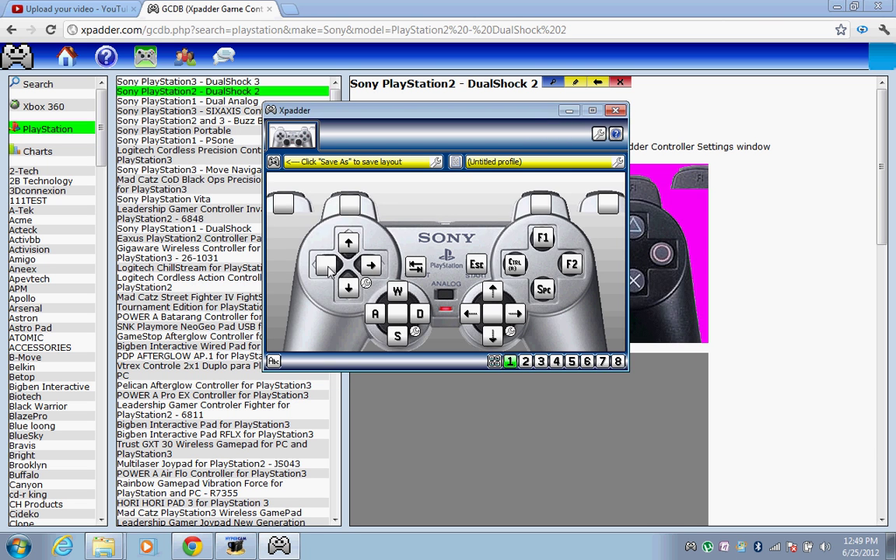
Step: Assign mouse-click buttons to the inner left and inner right shoulder buttons
{"action": "left_click", "coordinate": [350, 203]}
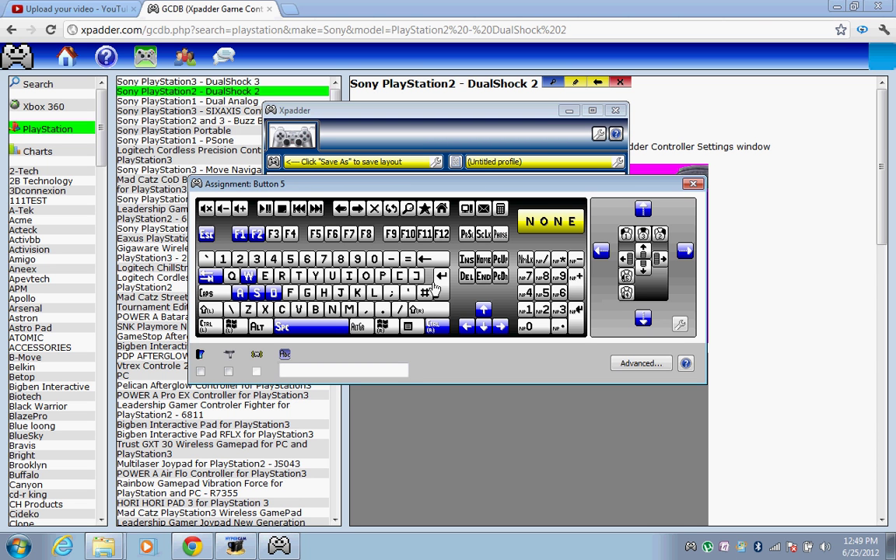
{"action": "left_click", "coordinate": [660, 235]}
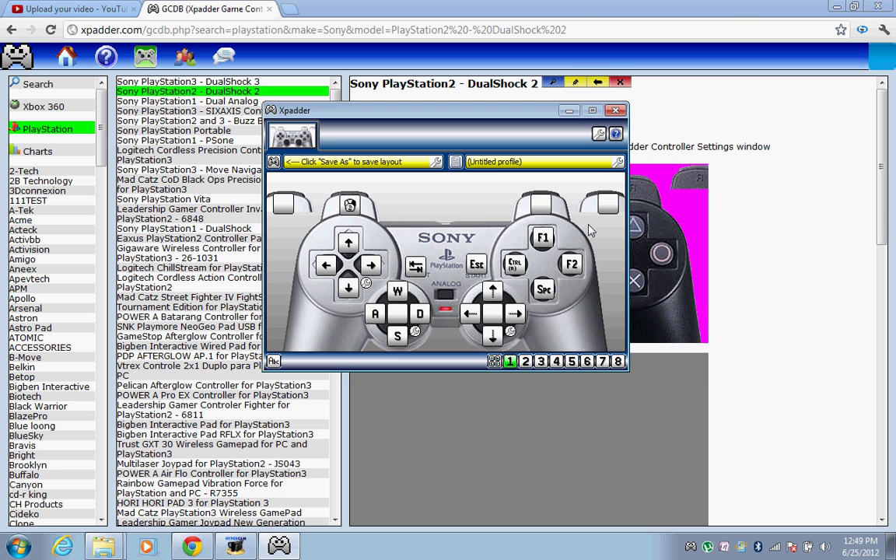
{"action": "left_click", "coordinate": [549, 216]}
{"action": "left_click", "coordinate": [624, 240]}
Step: Assign the R key to both outer shoulder buttons, right and left
{"action": "left_click", "coordinate": [603, 203]}
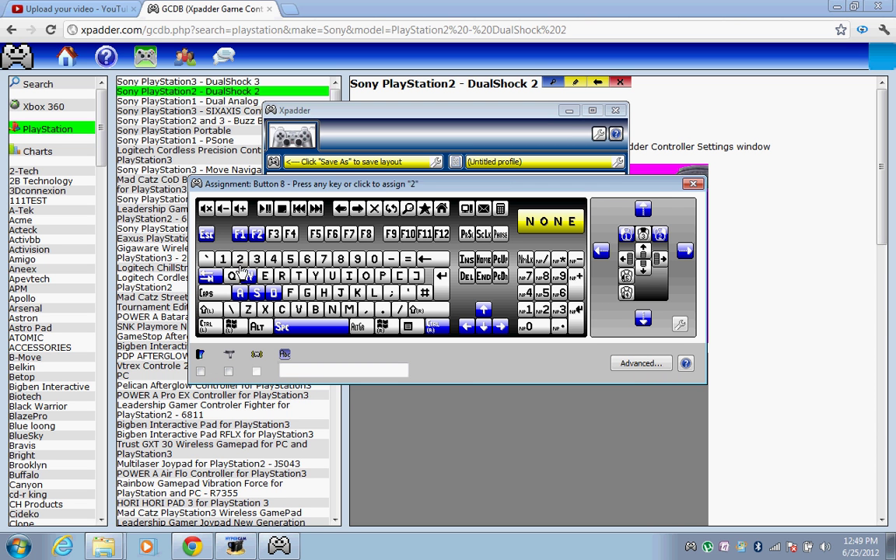
{"action": "key", "text": "r"}
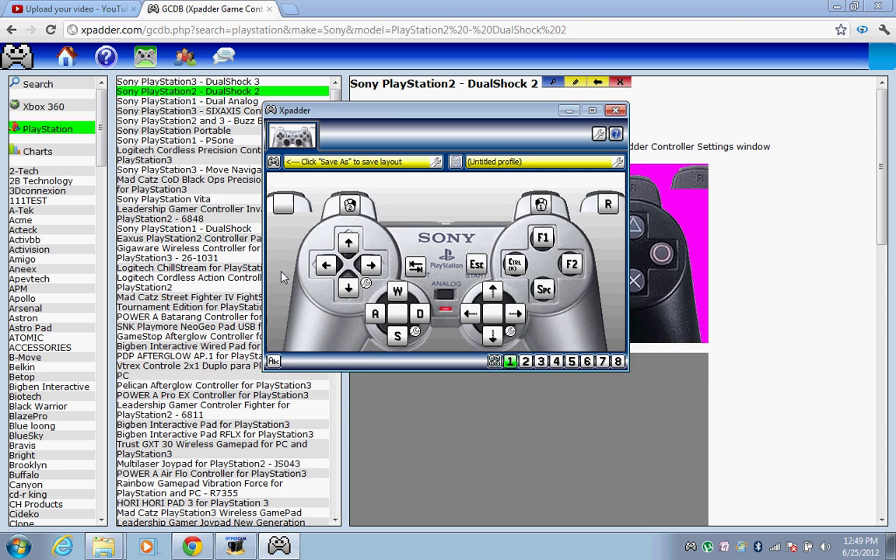
{"action": "left_click", "coordinate": [289, 205]}
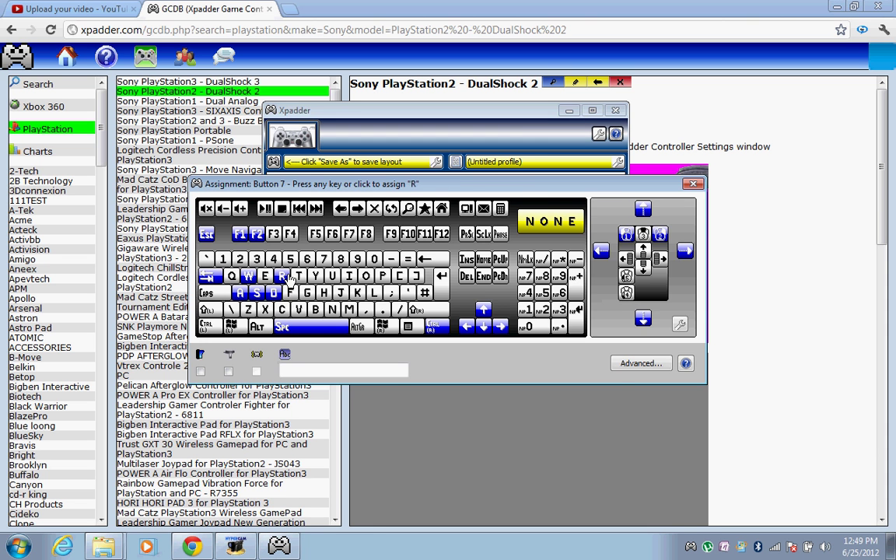
{"action": "left_click", "coordinate": [282, 277]}
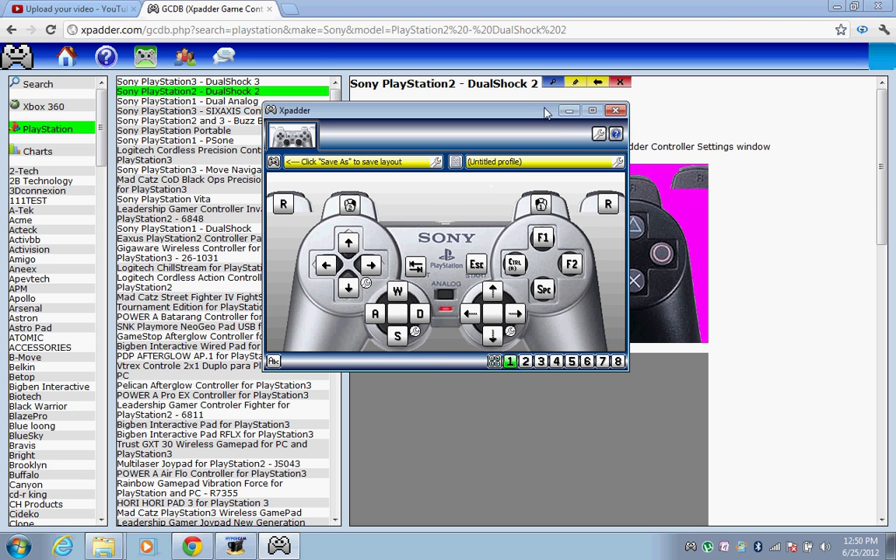
Step: Minimize Xpadder and close the xpadder_gamepad_profiler folder window with Alt+F4
{"action": "left_click", "coordinate": [568, 110]}
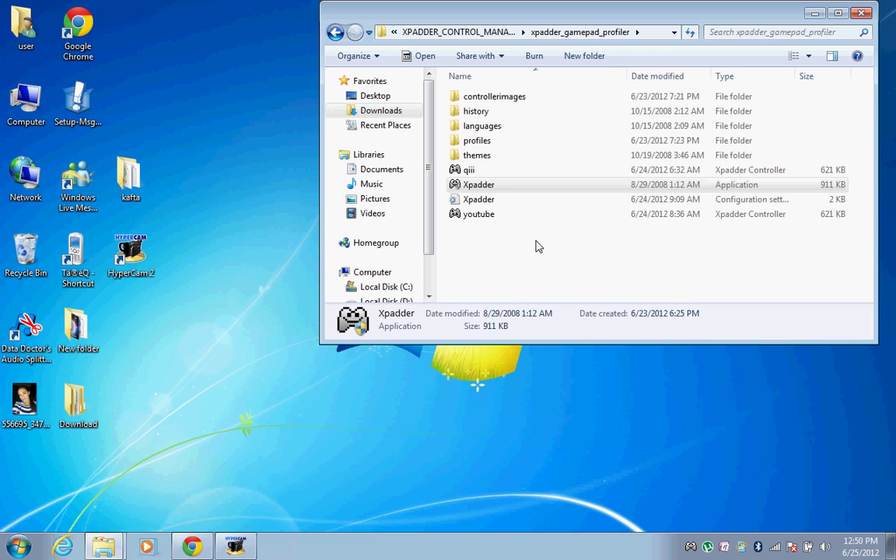
{"action": "key", "text": "alt+F4"}
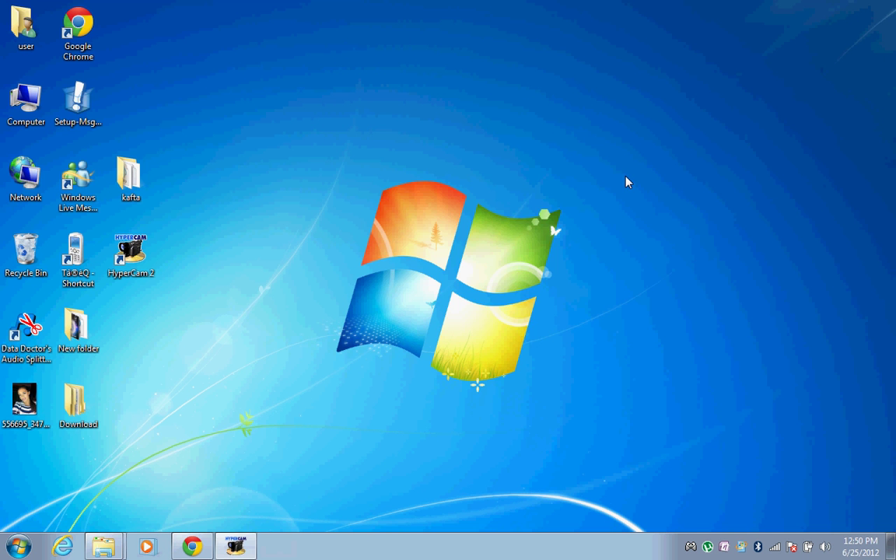